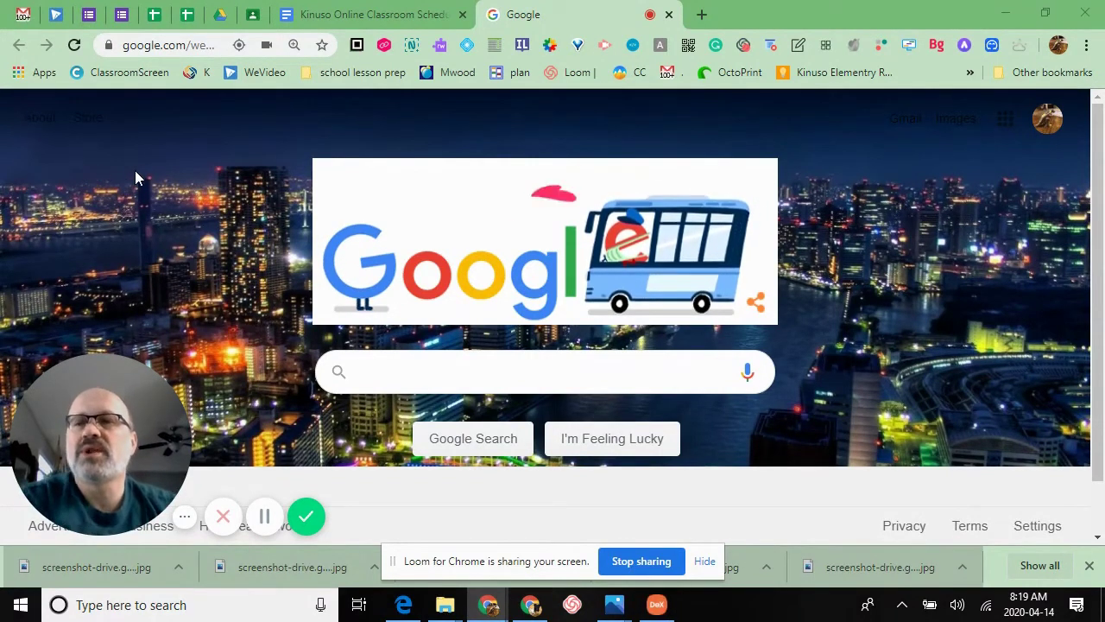
Switch to Google Drive and create a new blank Google Form in My Drive
left_click(224, 15)
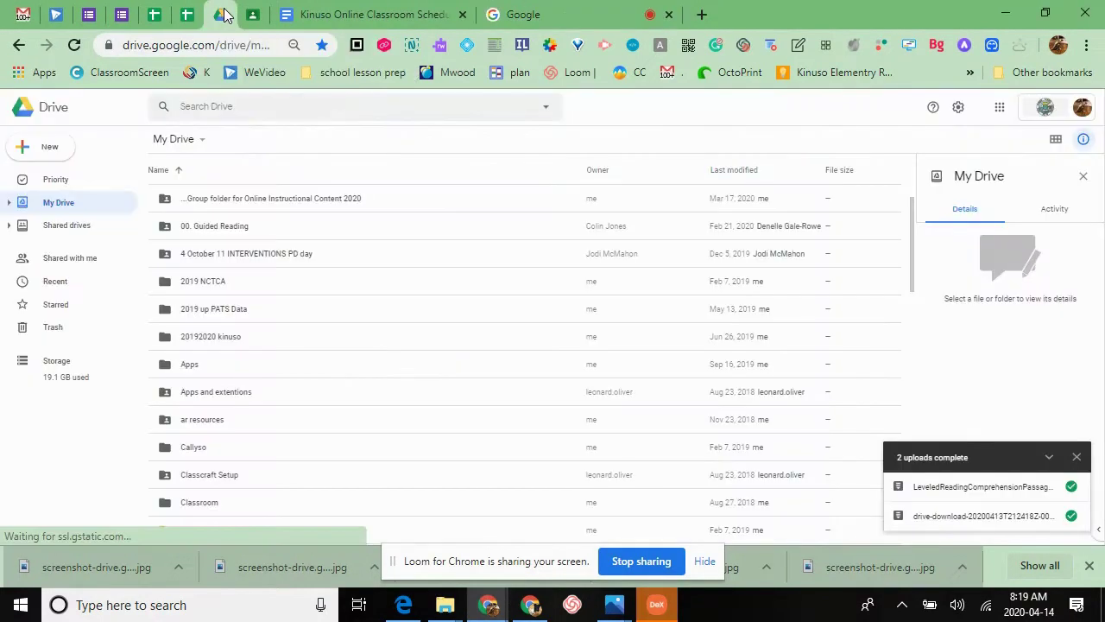
left_click(52, 153)
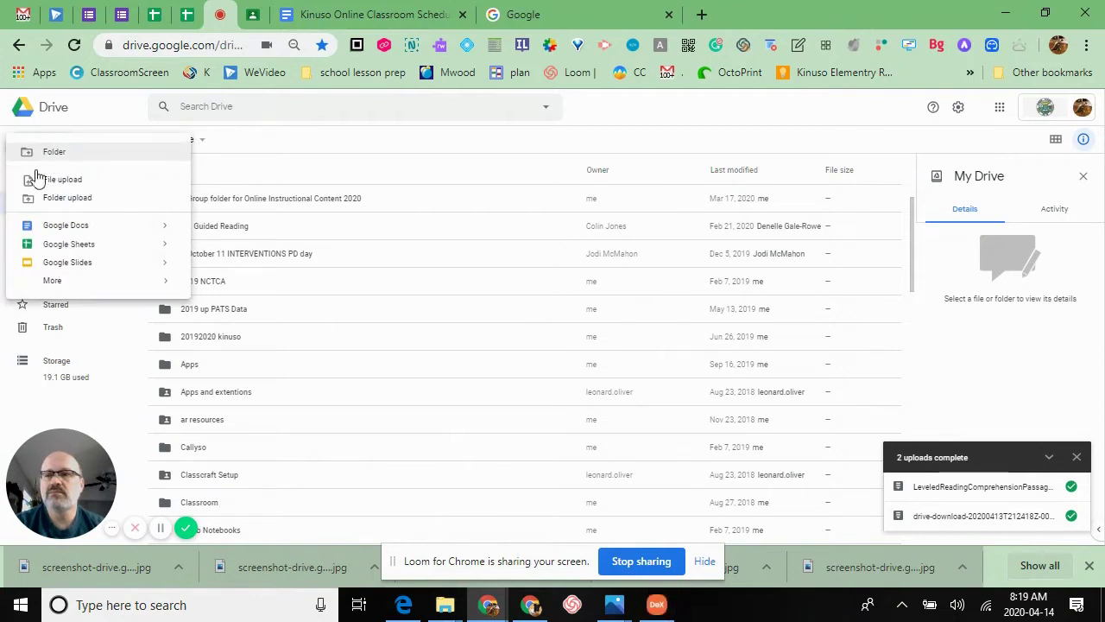
left_click(77, 291)
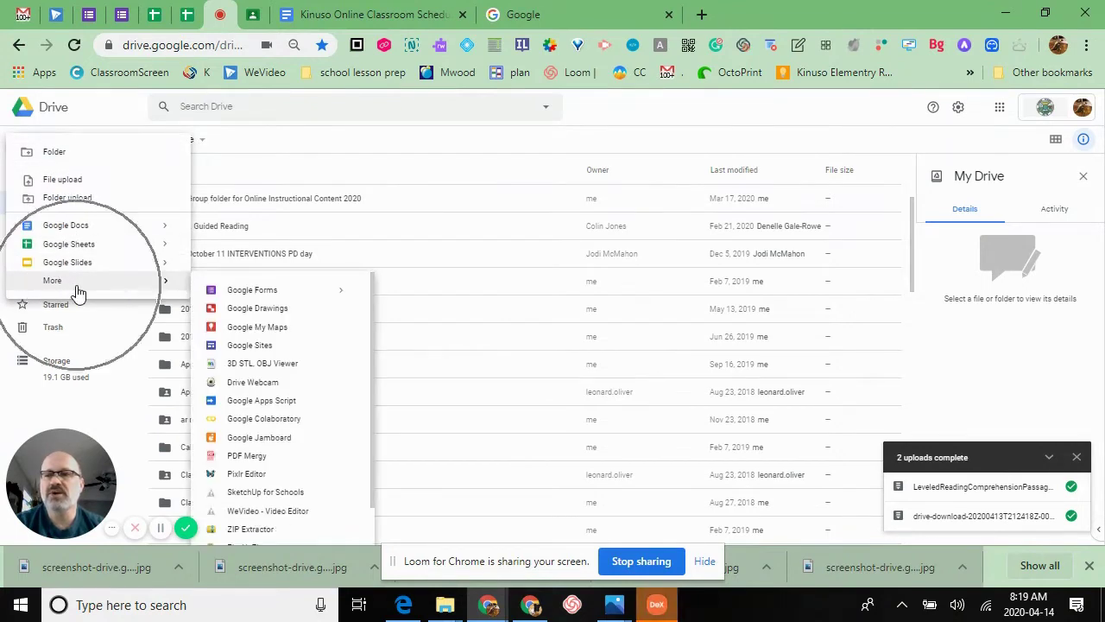
left_click(241, 294)
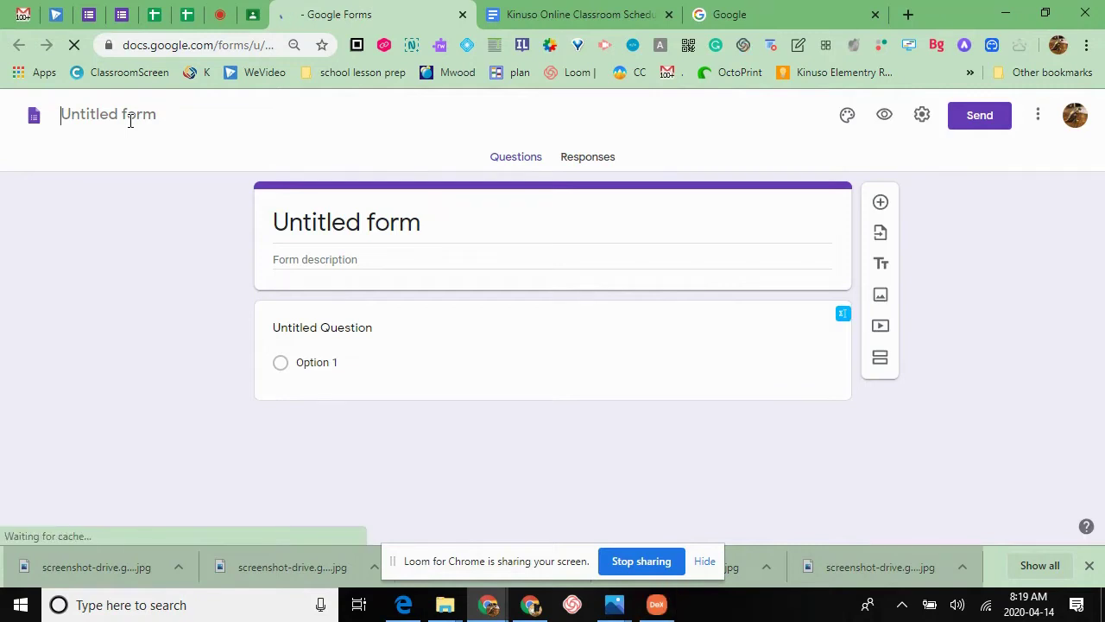
Try to name the new form "example form"
type("exam")
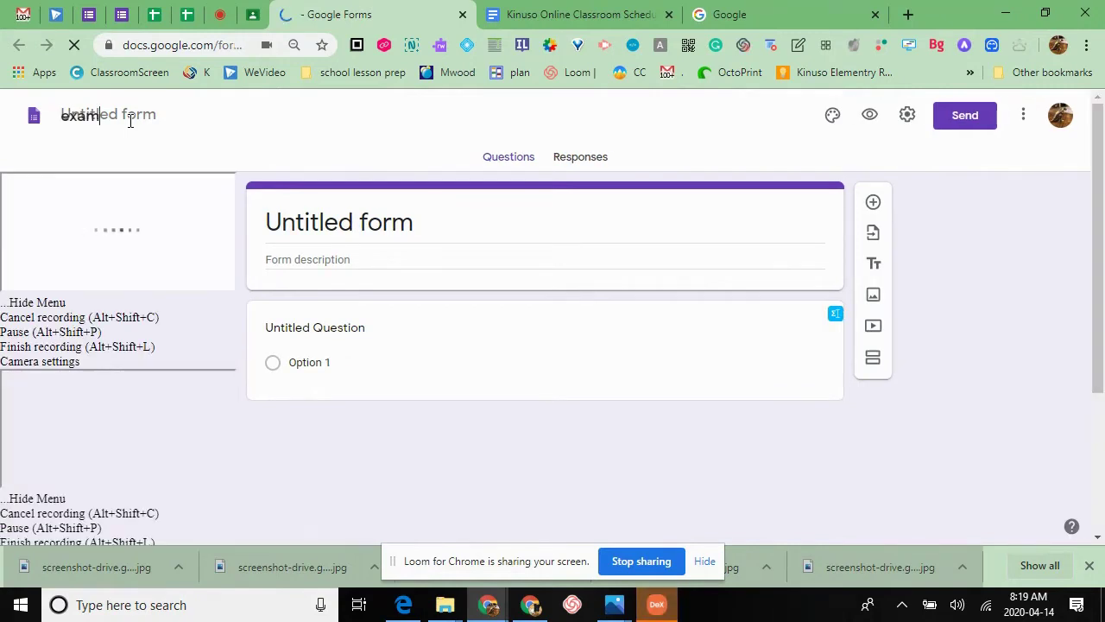
type("ple form")
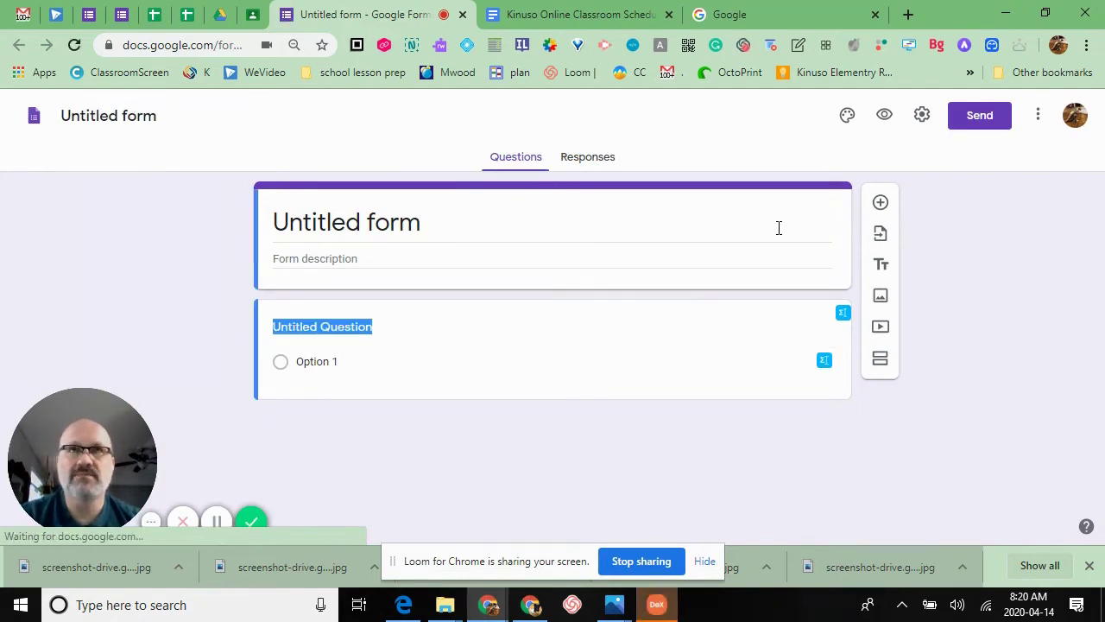
left_click(881, 207)
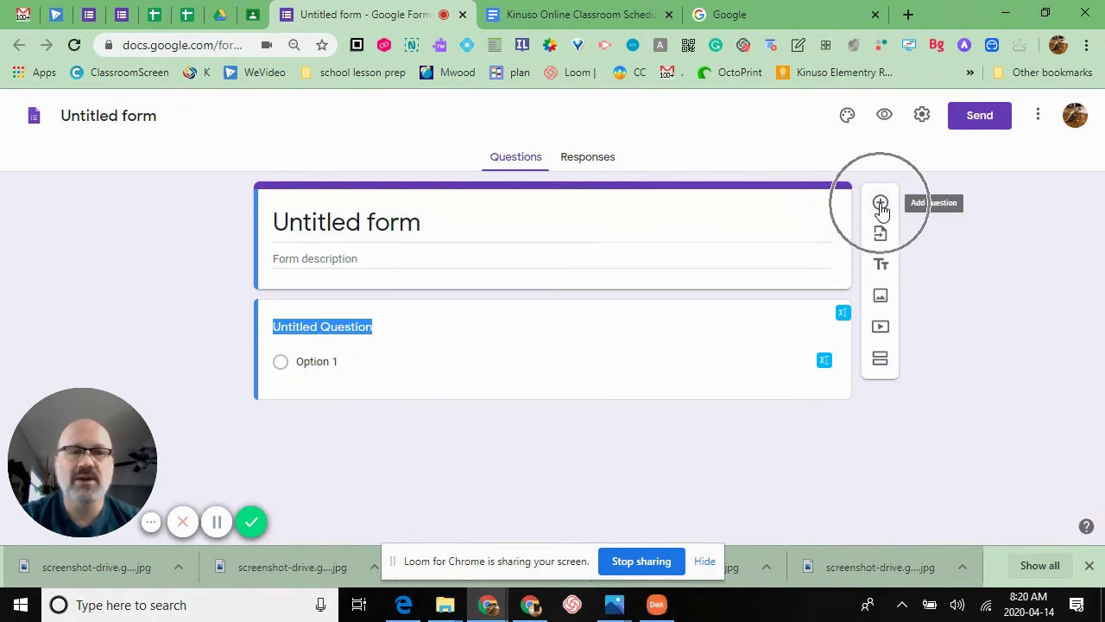
left_click(882, 232)
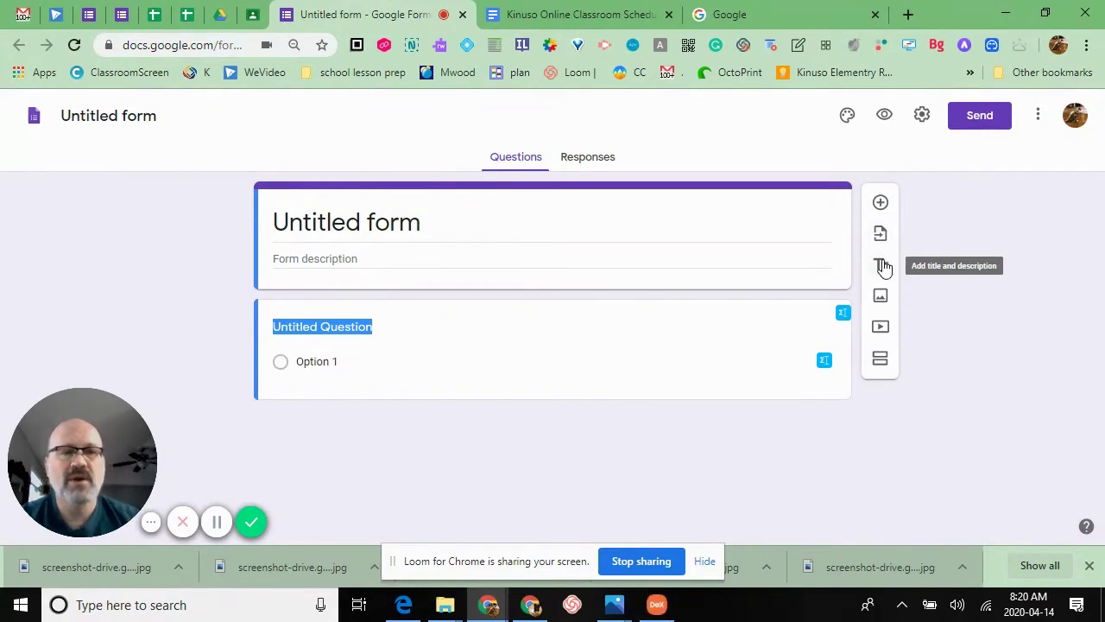
left_click(882, 266)
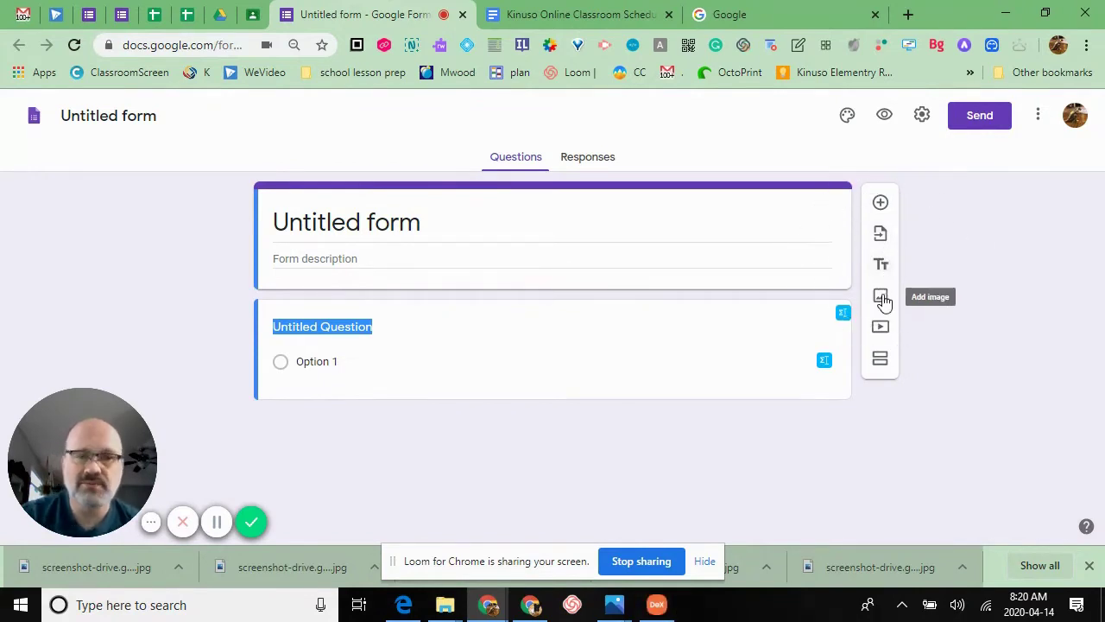
left_click(881, 296)
left_click(887, 337)
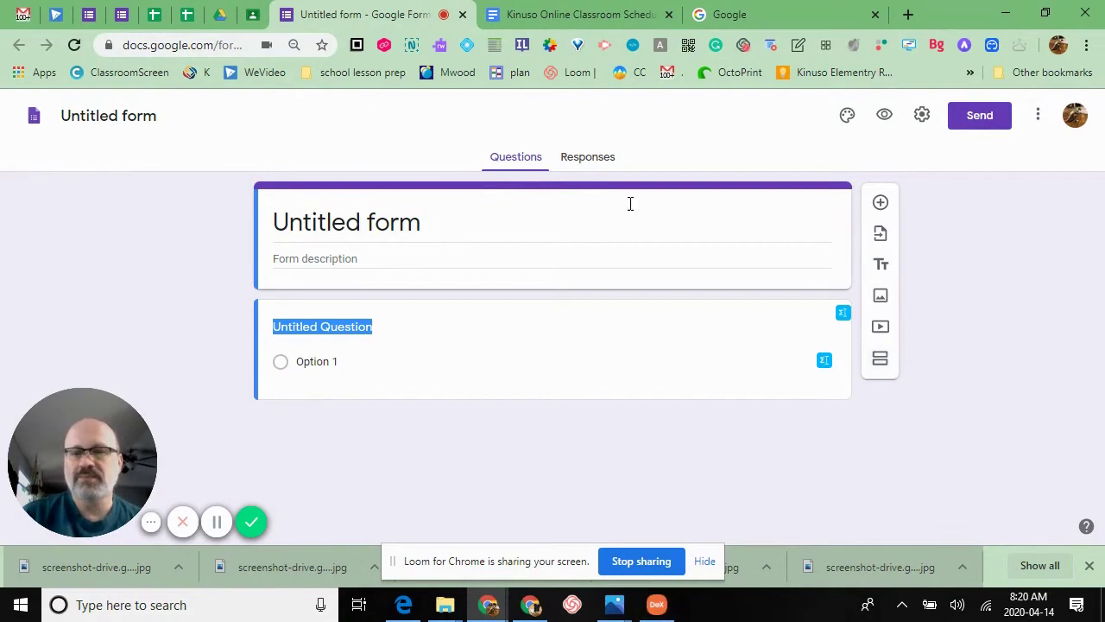
Replace the form's heading title with "Example"
left_click(431, 229)
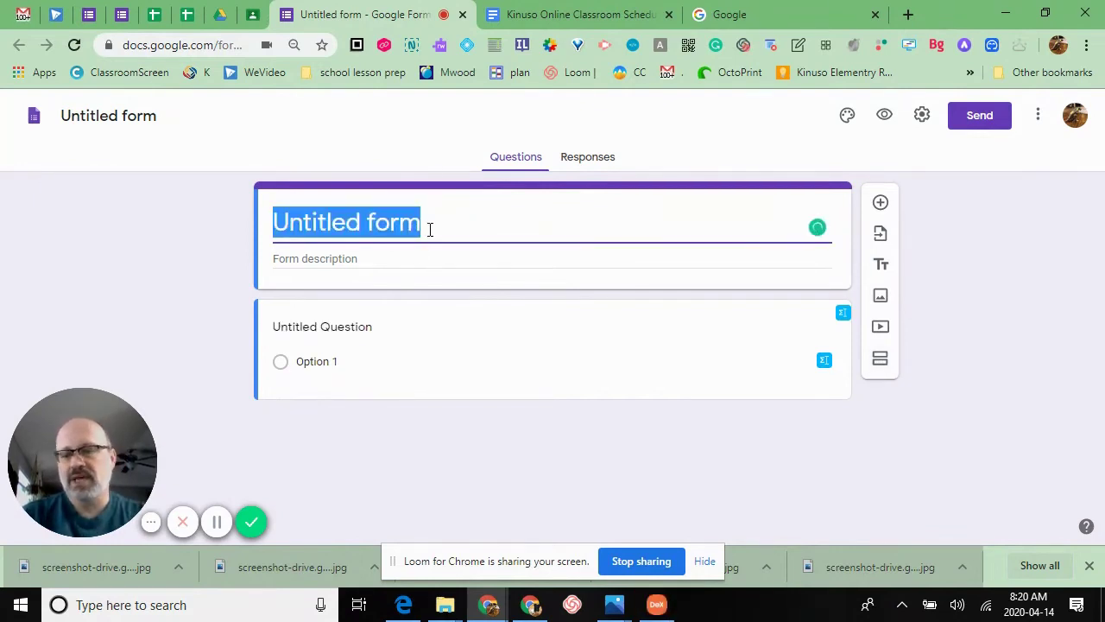
type("Name")
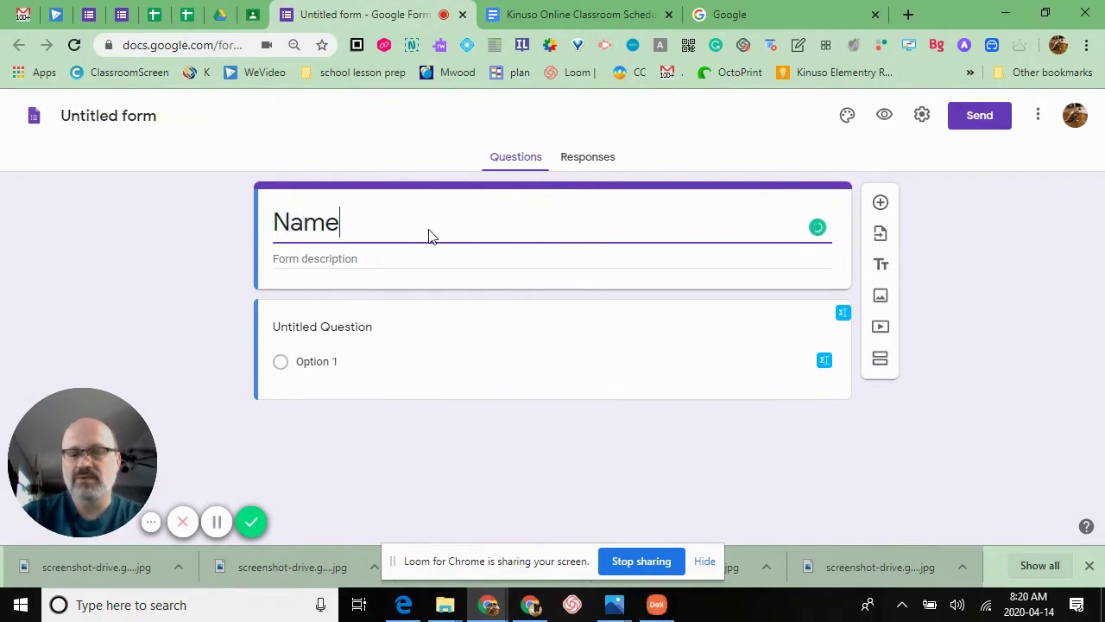
key("BackSpace")
key("BackSpace")
key("BackSpace")
key("BackSpace")
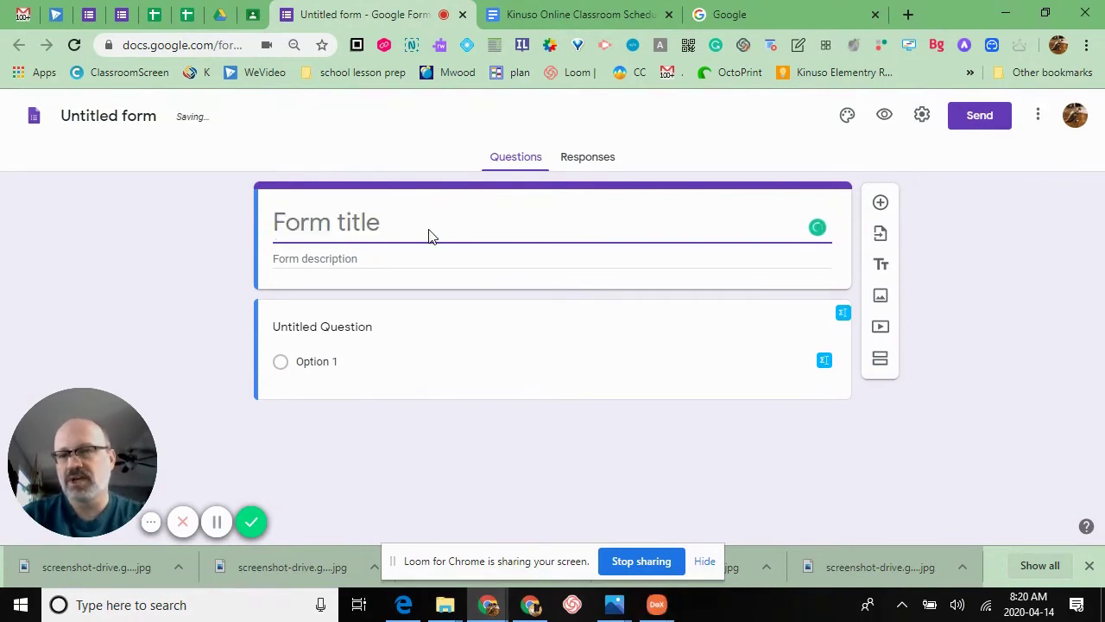
type("Exa")
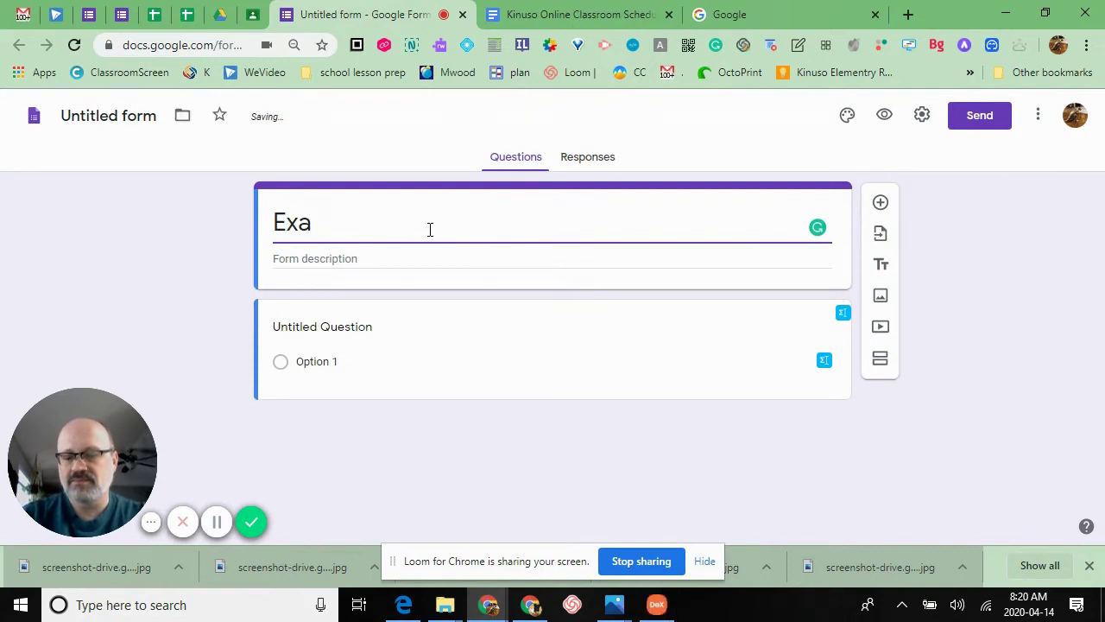
type("mple")
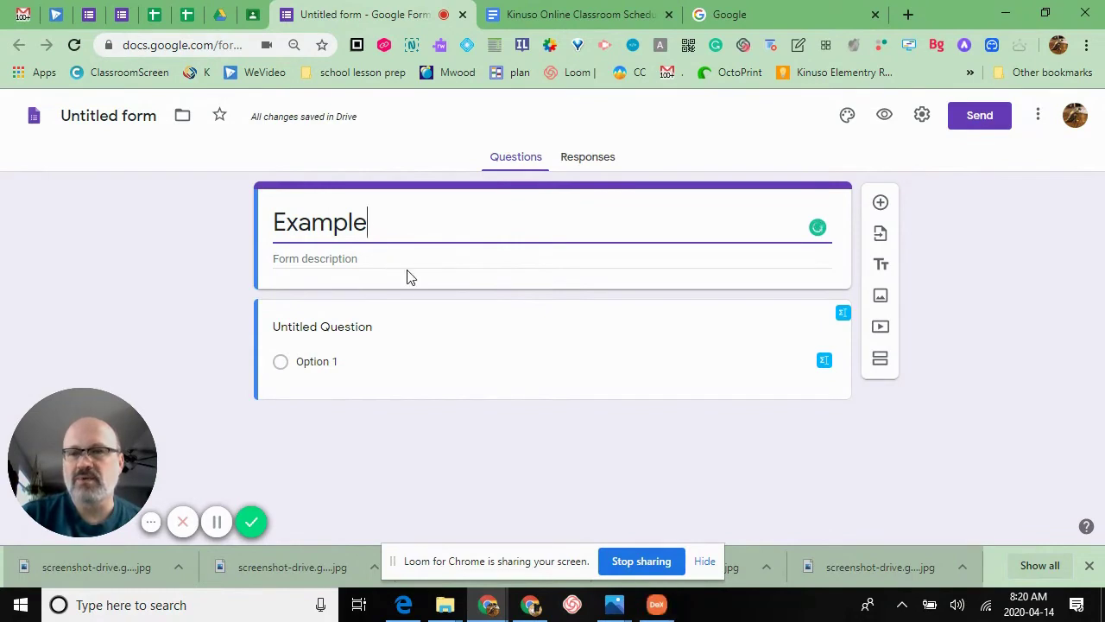
Change the untitled first question's type to Short answer
left_click(413, 317)
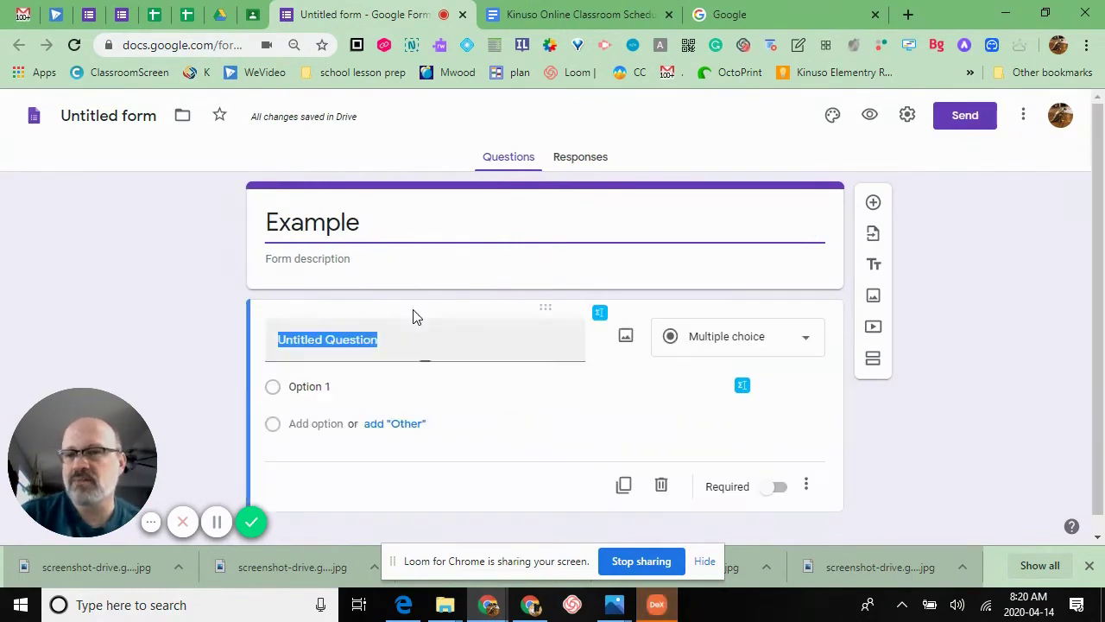
left_click(733, 371)
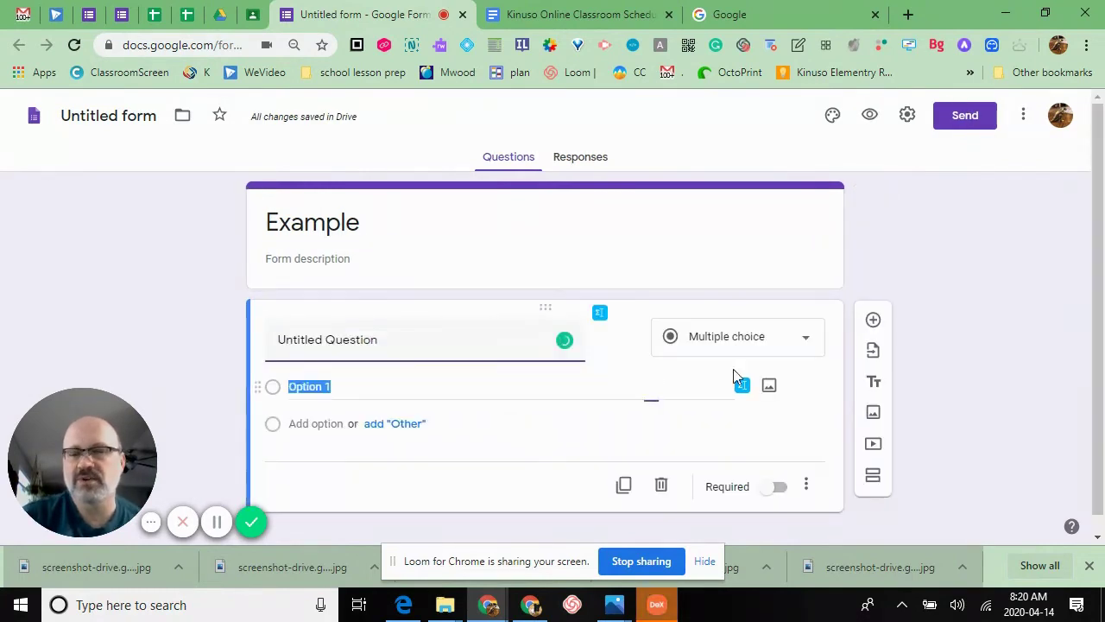
left_click(808, 344)
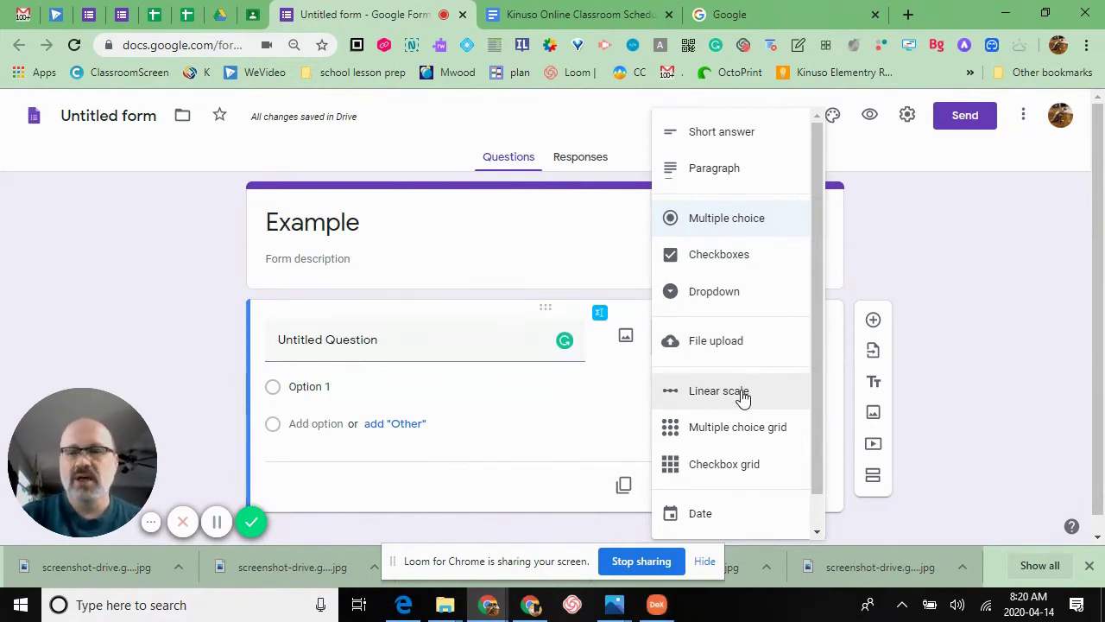
scroll(744, 395, "down", 1)
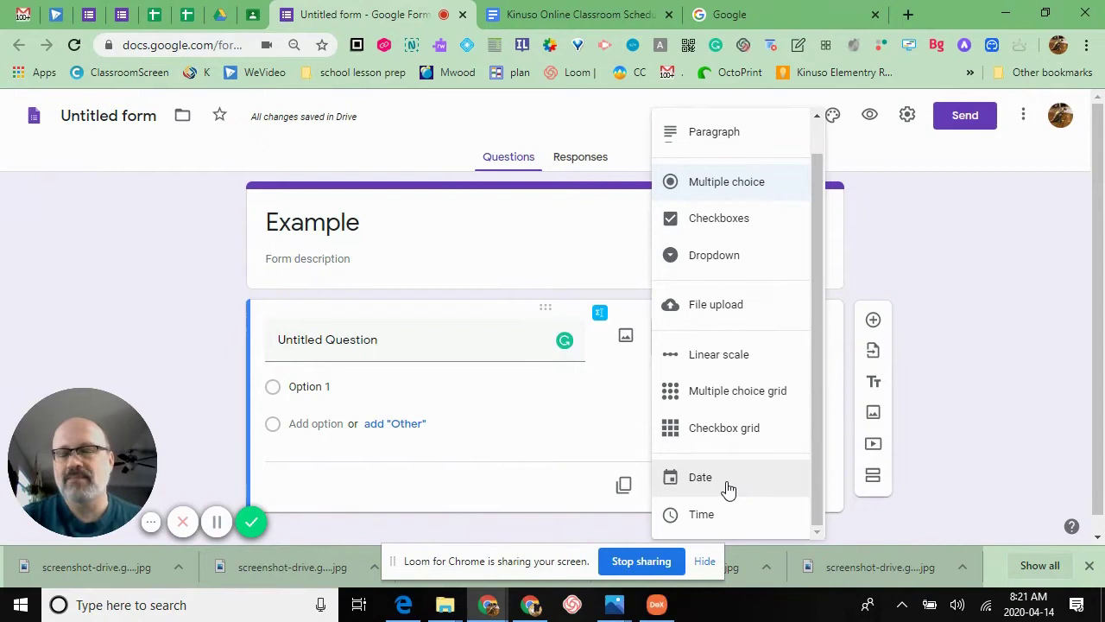
scroll(728, 488, "up", 1)
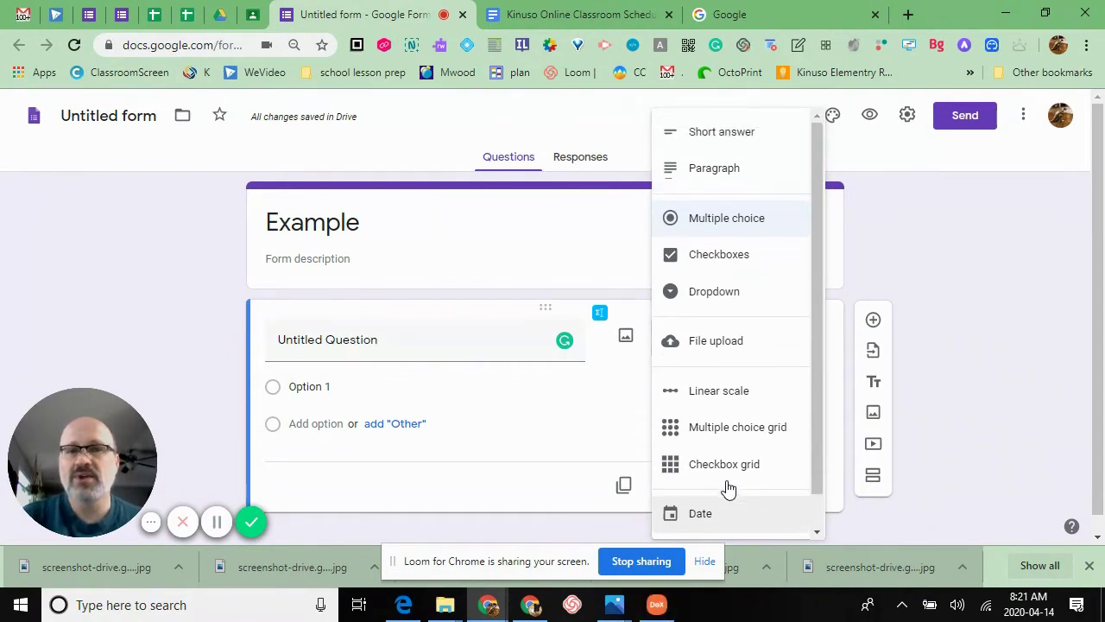
left_click(732, 134)
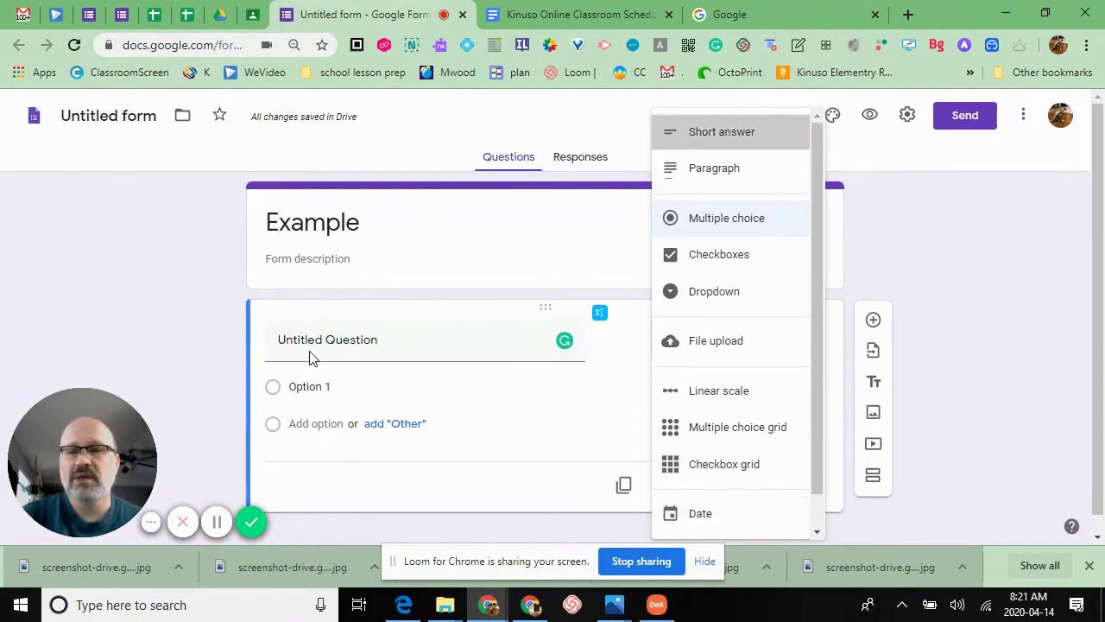
Title the short answer question "Name" and make it required
left_click(327, 339)
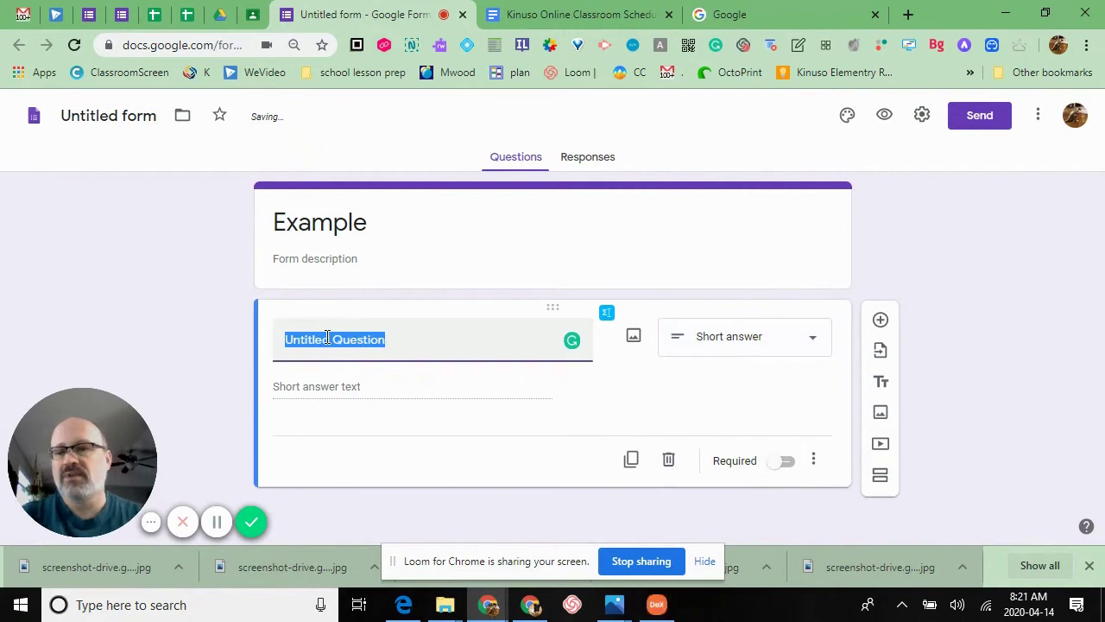
type("Name")
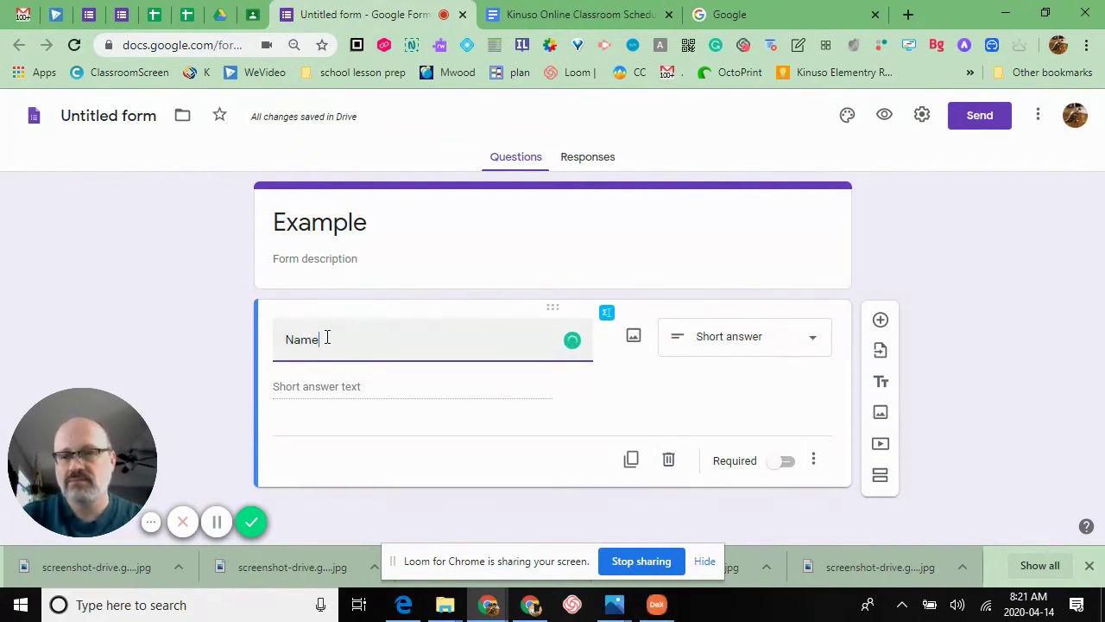
left_click(783, 462)
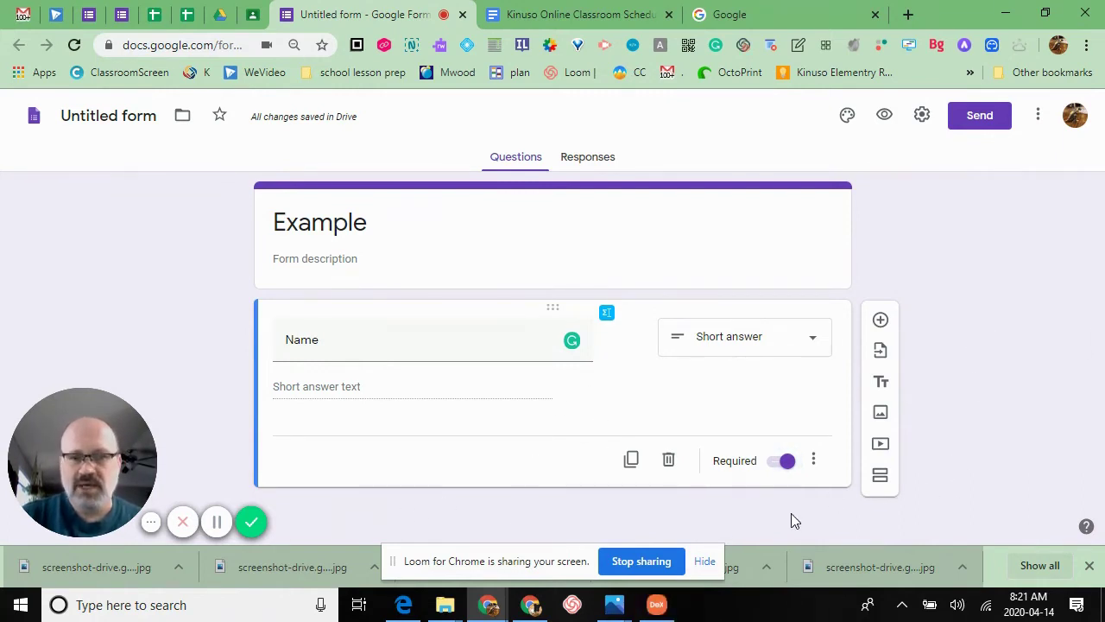
Add a second question titled "Email" below the Name question and make it required
left_click(881, 322)
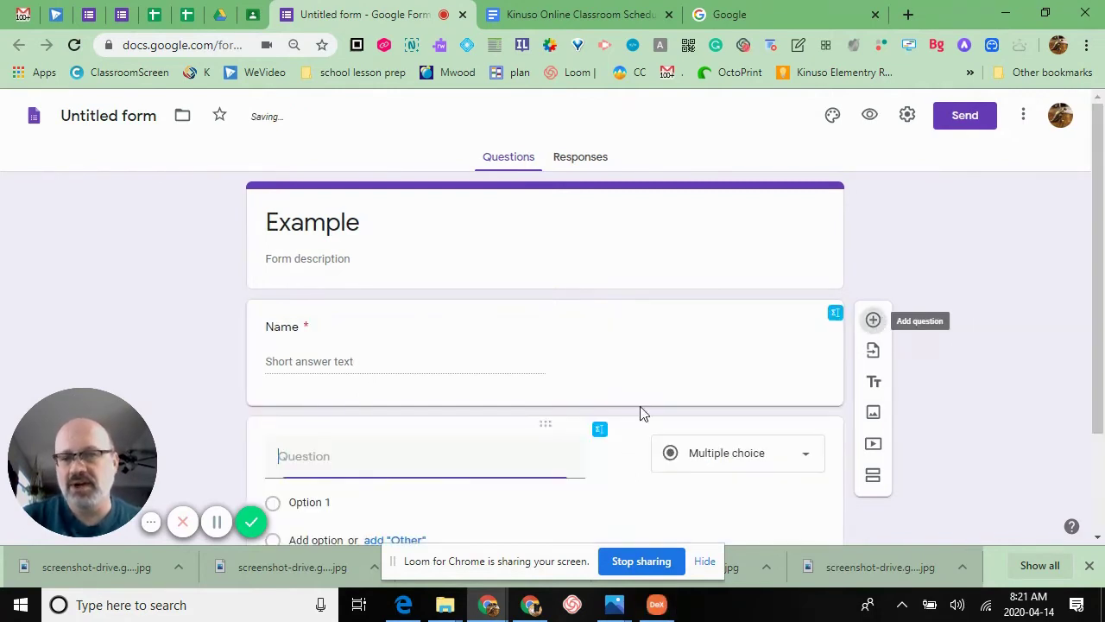
scroll(352, 405, "down", 2)
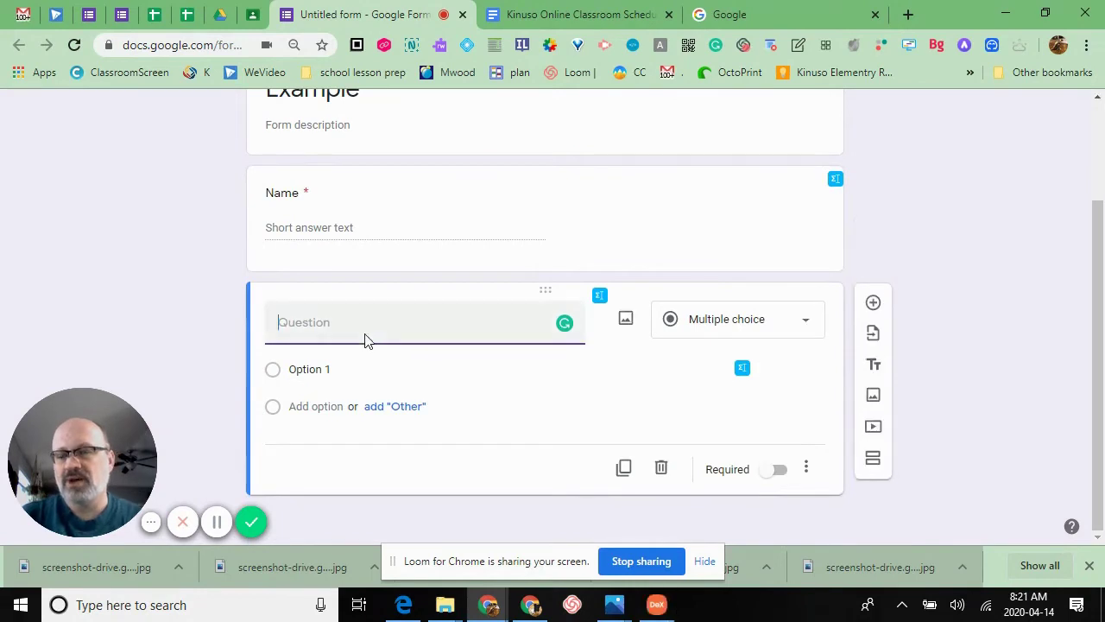
type("Email")
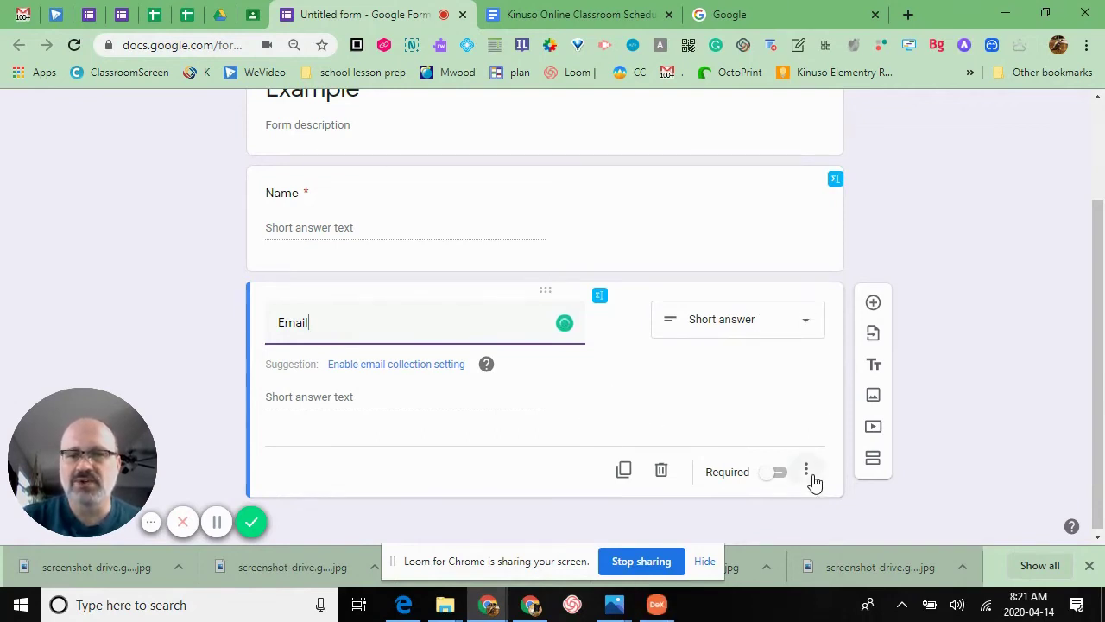
left_click(782, 475)
Review the answer type and required setting of the Name and Email questions
scroll(708, 417, "up", 2)
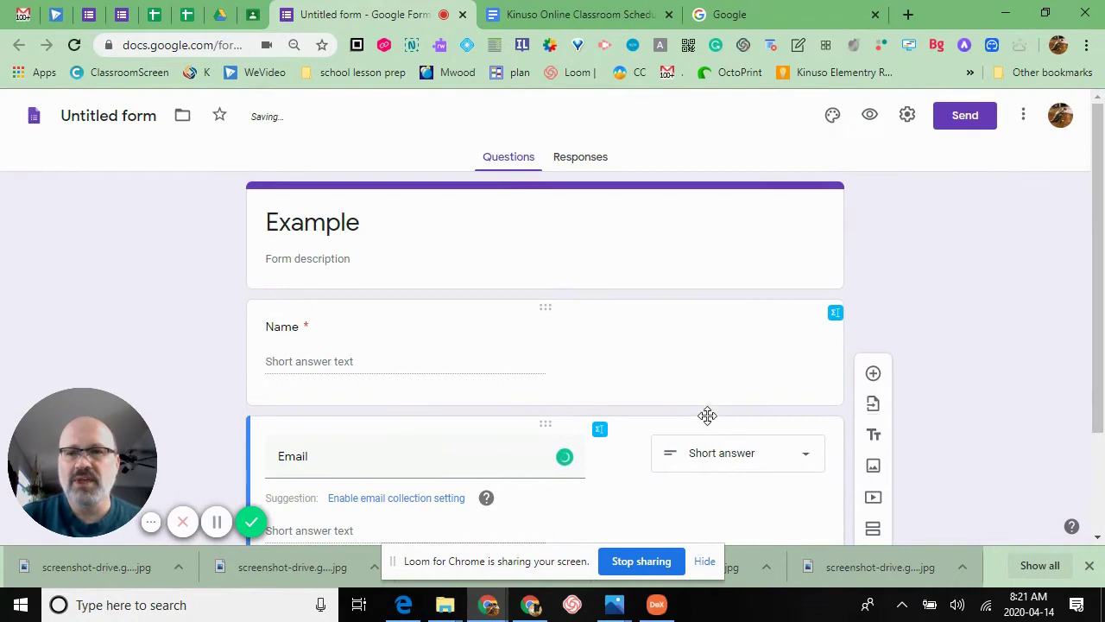
left_click(740, 361)
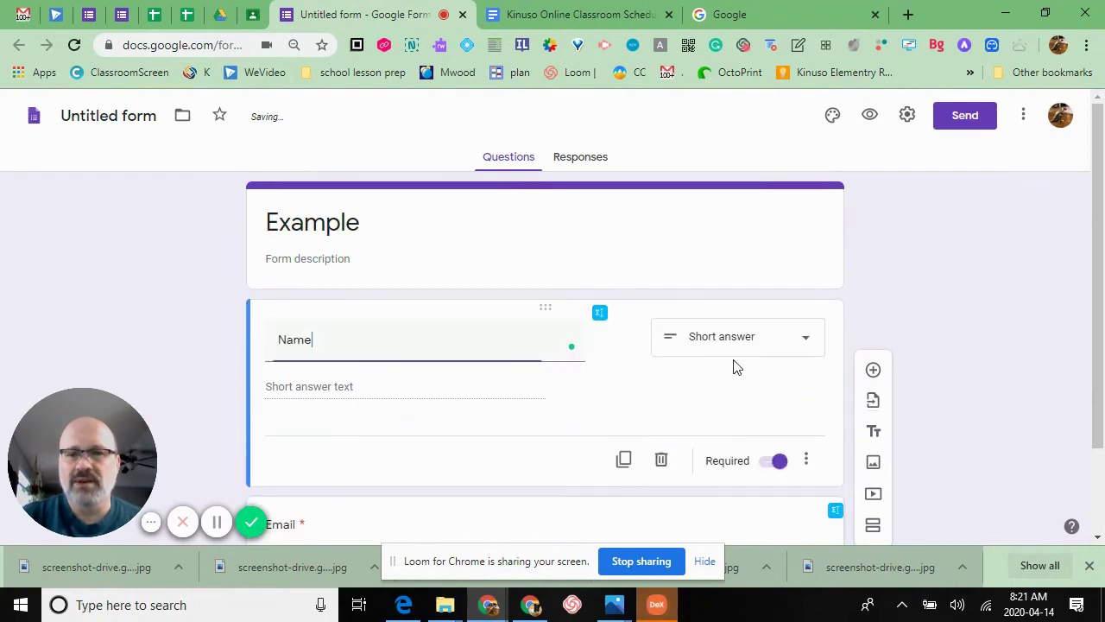
left_click(745, 464)
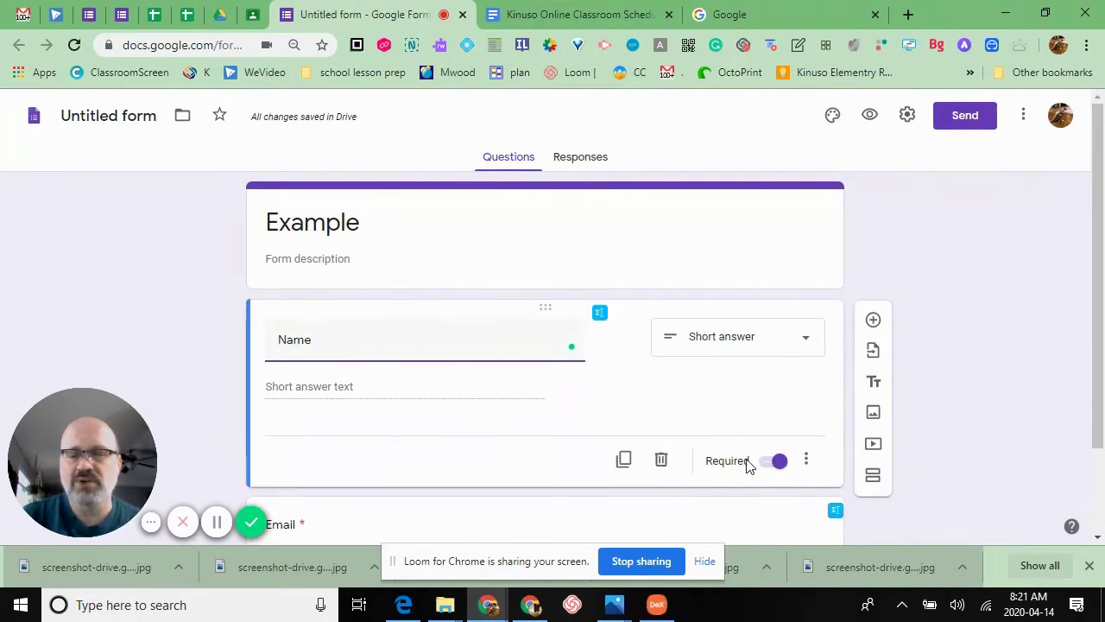
scroll(748, 463, "down", 1)
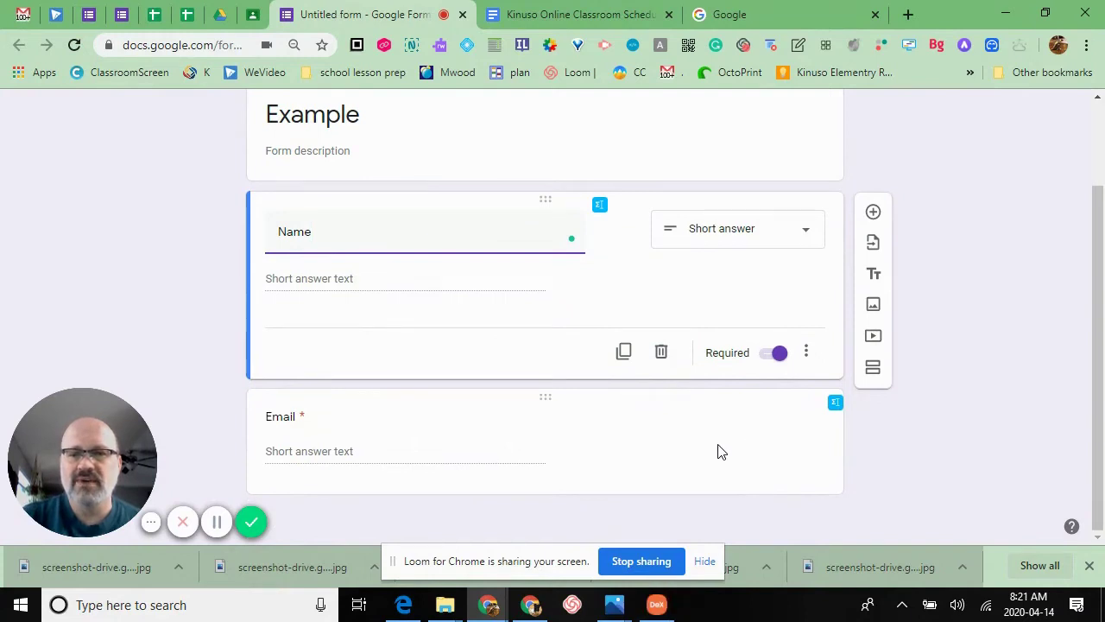
left_click(721, 451)
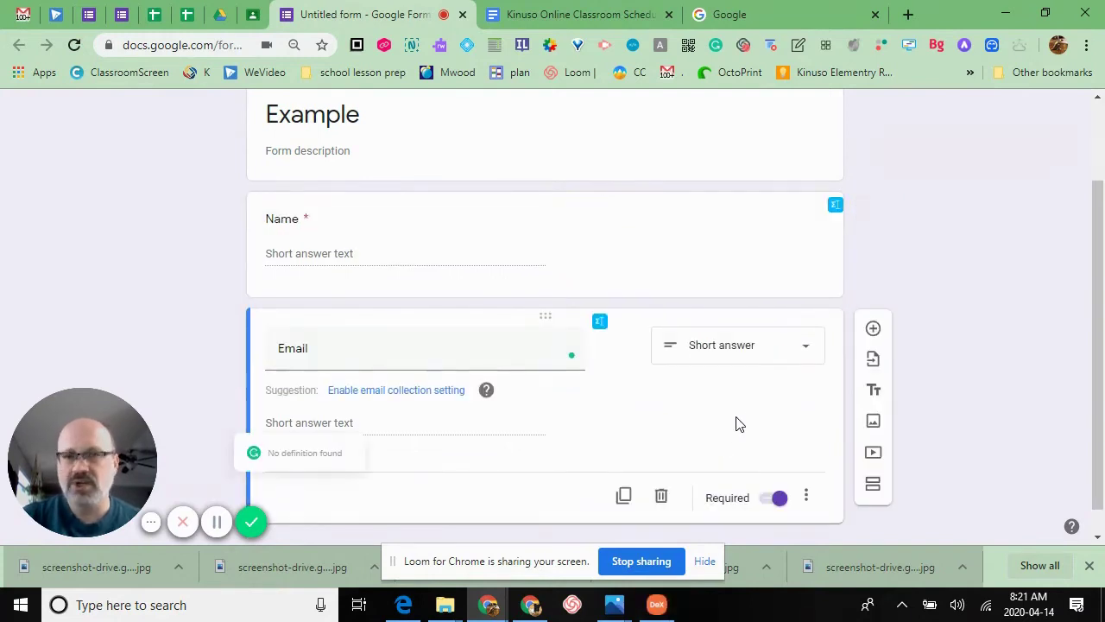
scroll(729, 363, "down", 1)
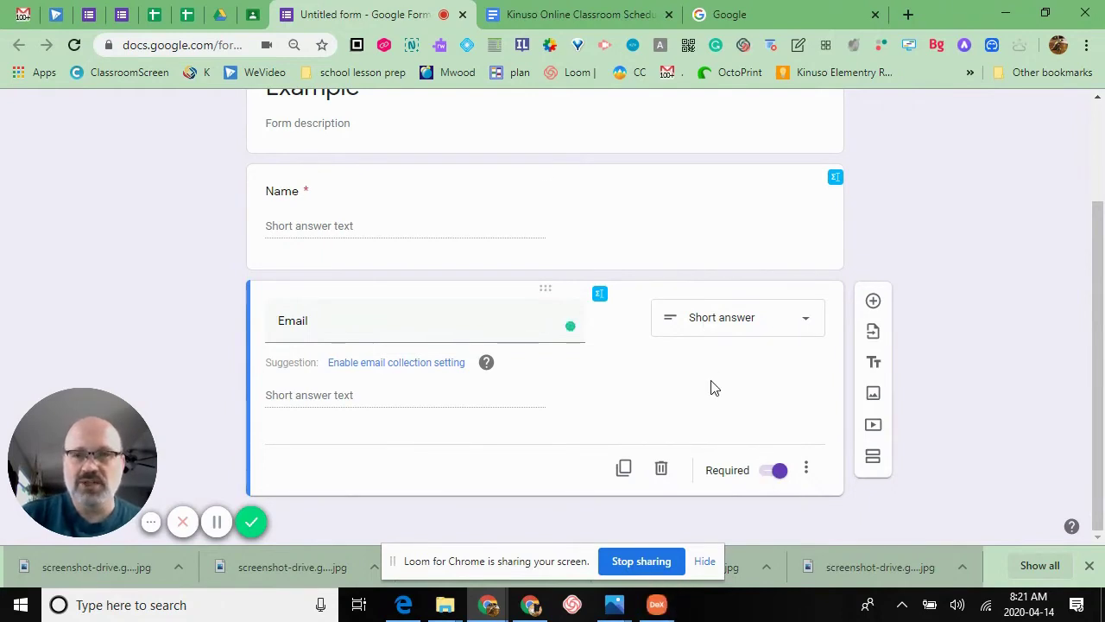
left_click(763, 458)
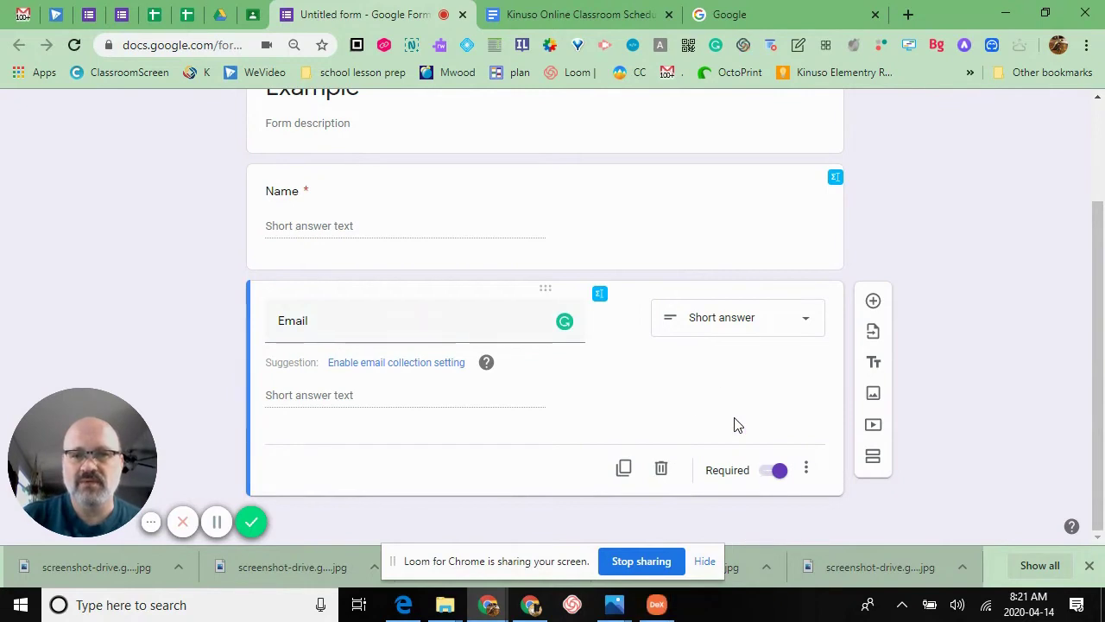
scroll(697, 399, "up", 1)
scroll(698, 399, "up", 1)
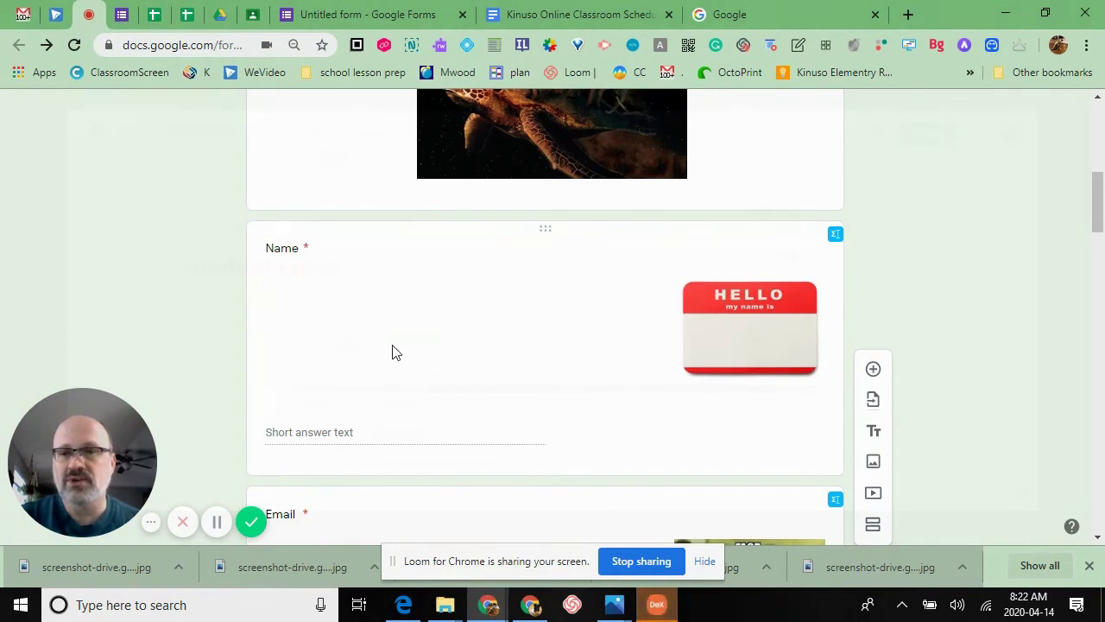
Examine the questions, images and answer types throughout the Daily Check-In form, from Name to the Student Quest checkbox question
scroll(443, 340, "down", 4)
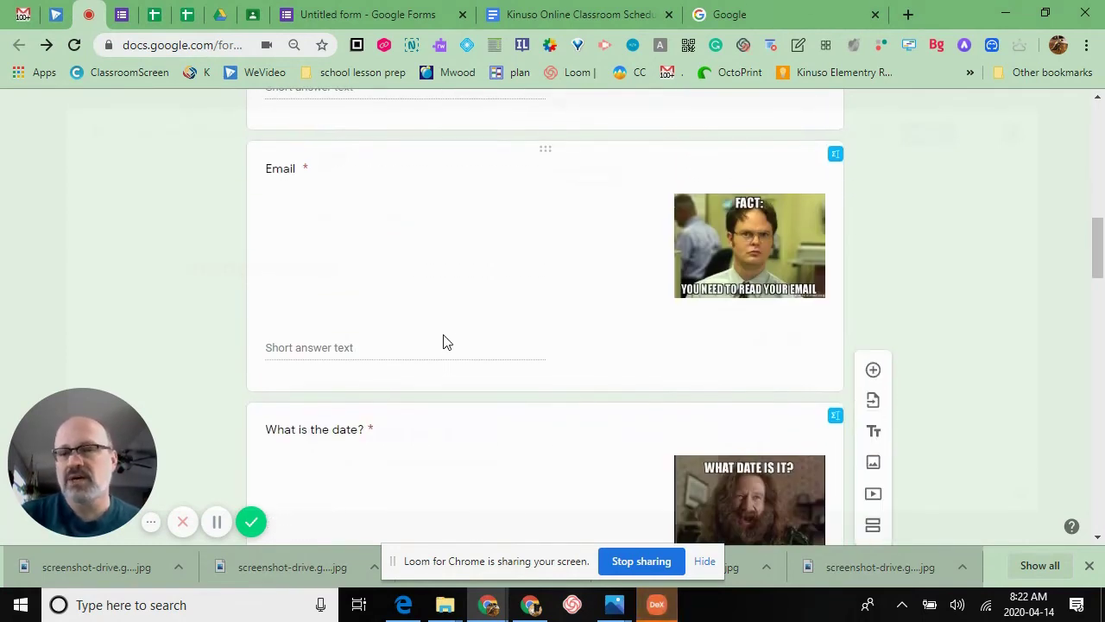
scroll(444, 340, "down", 2)
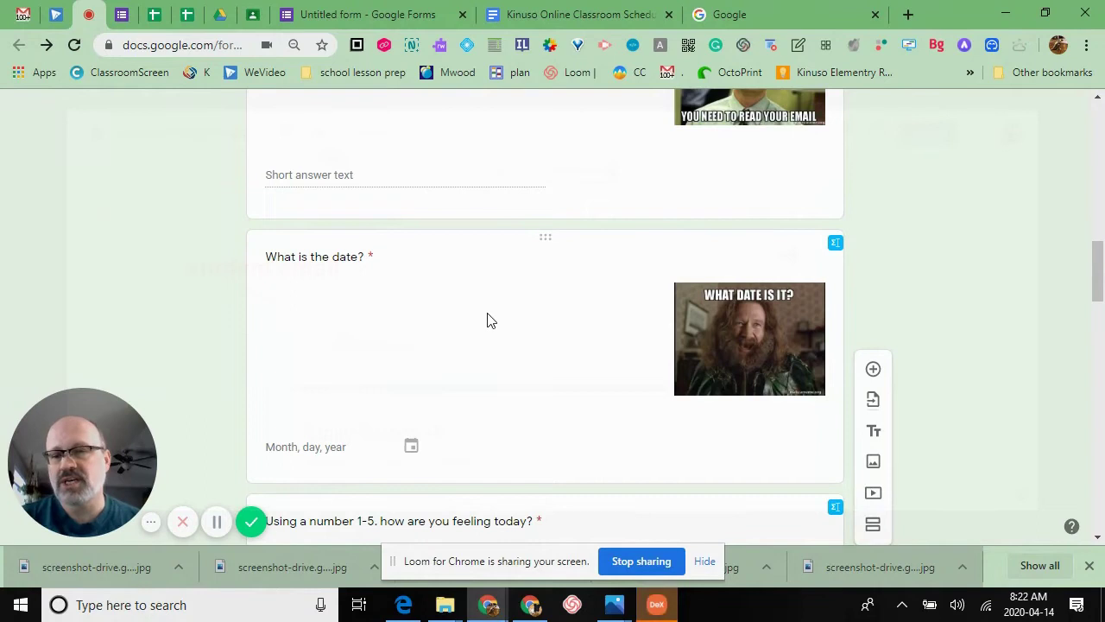
scroll(486, 319, "down", 2)
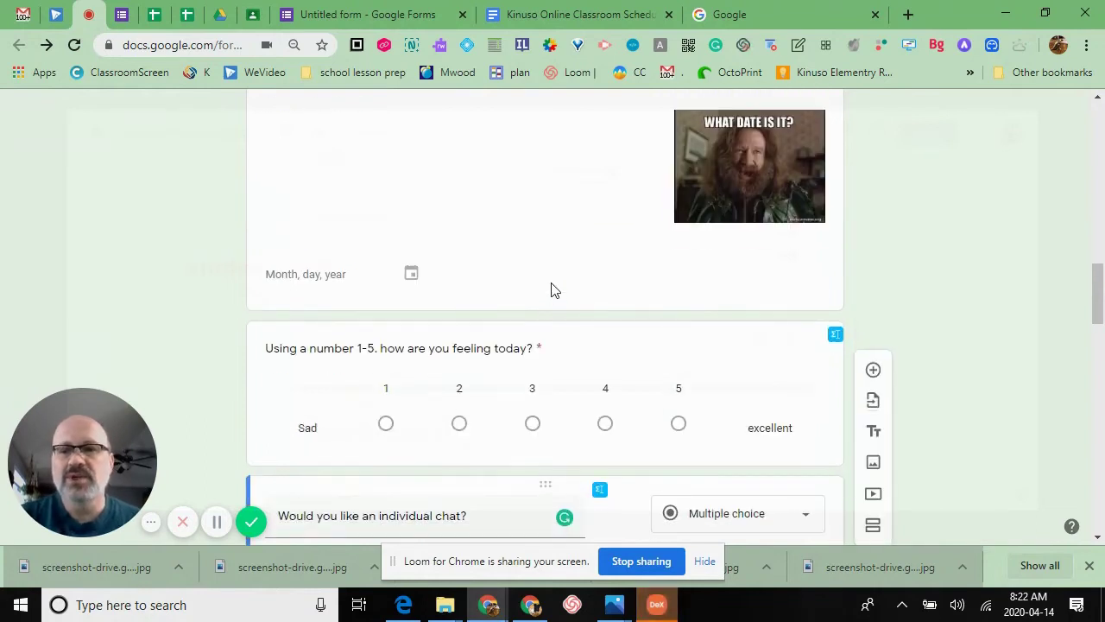
scroll(570, 277, "down", 2)
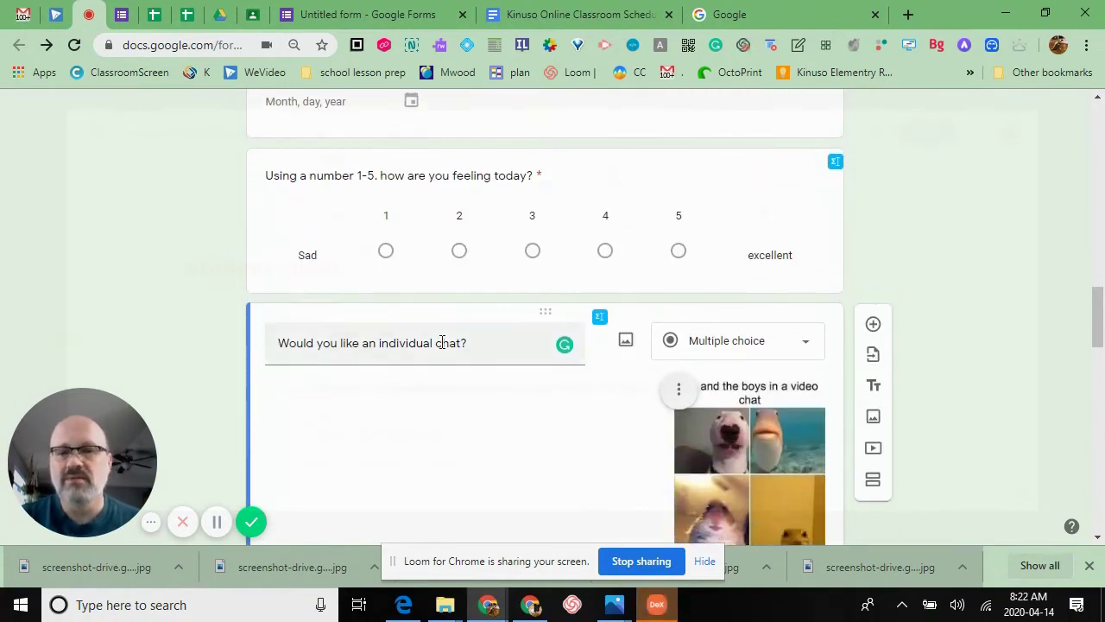
scroll(445, 419, "down", 4)
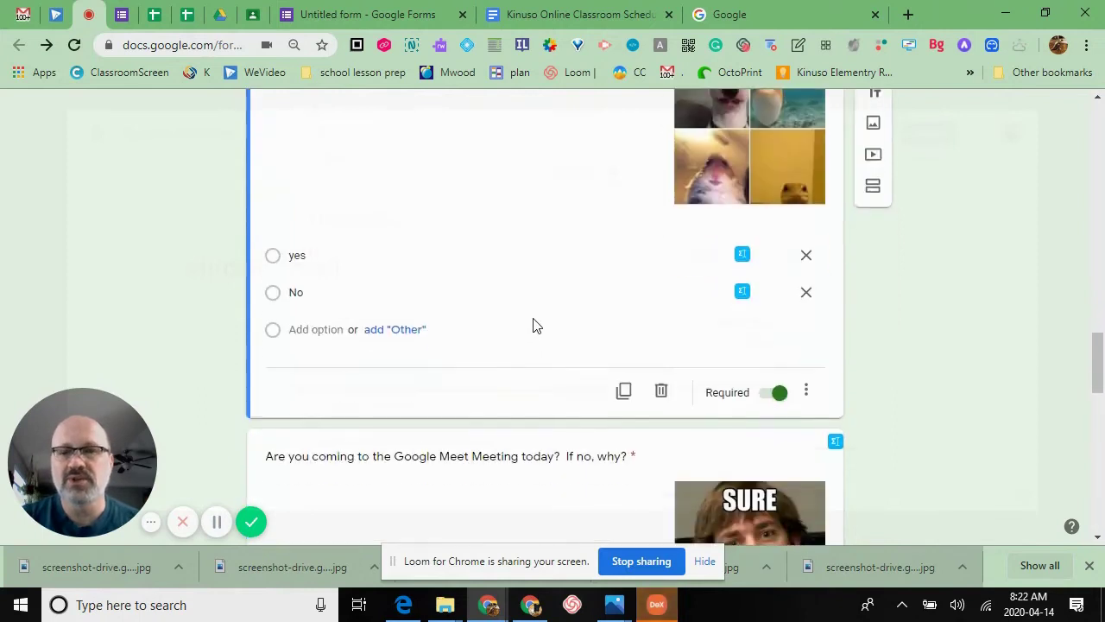
scroll(406, 302, "down", 2)
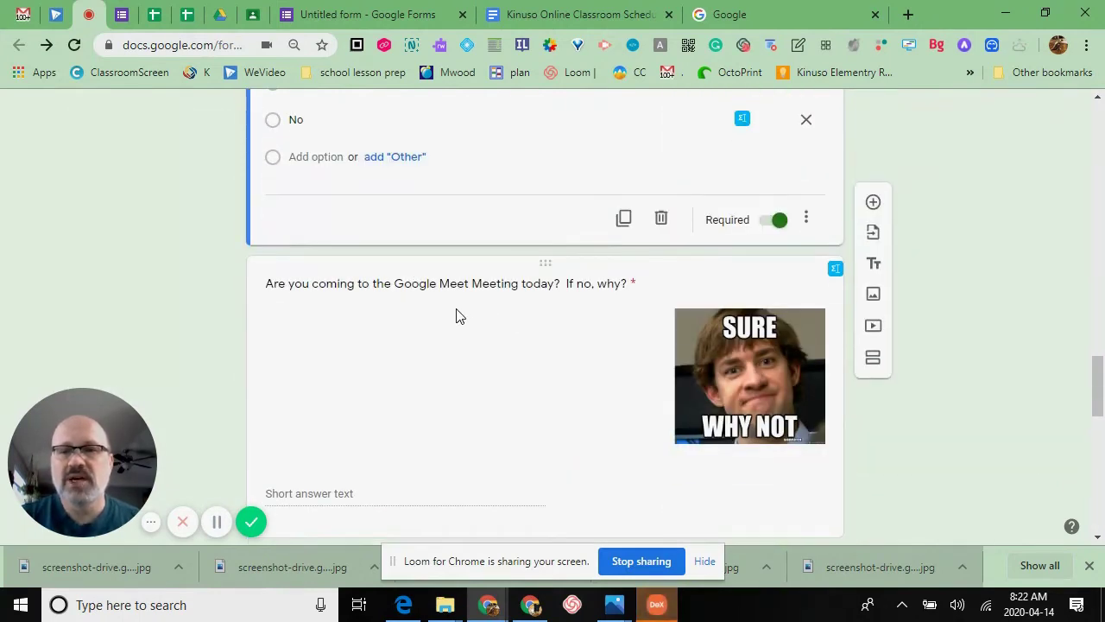
scroll(457, 315, "down", 1)
scroll(466, 322, "down", 3)
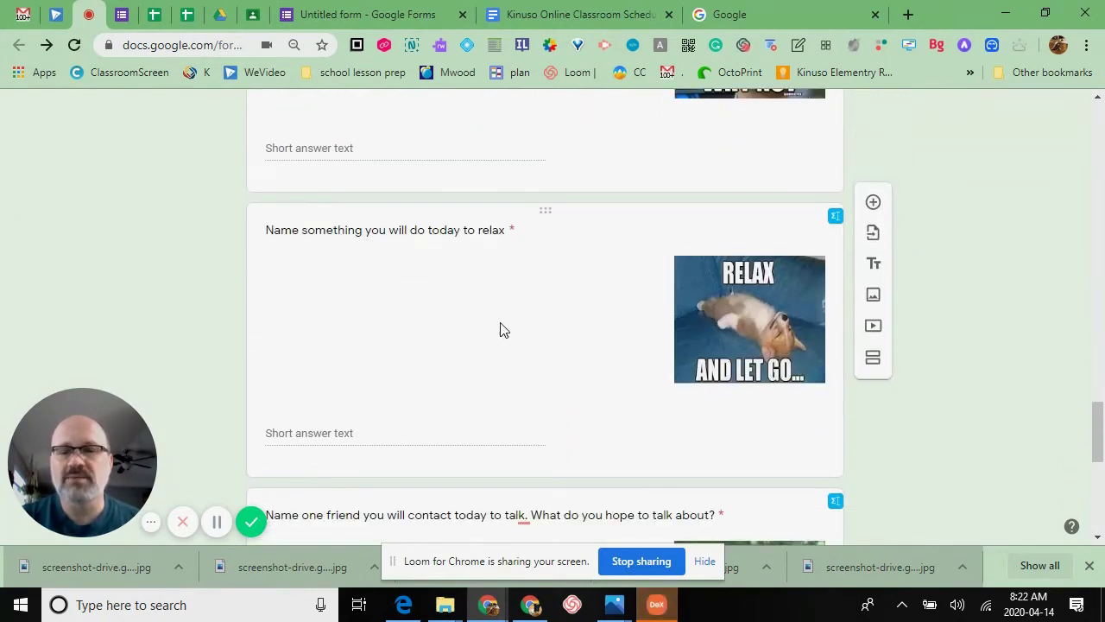
scroll(498, 326, "down", 4)
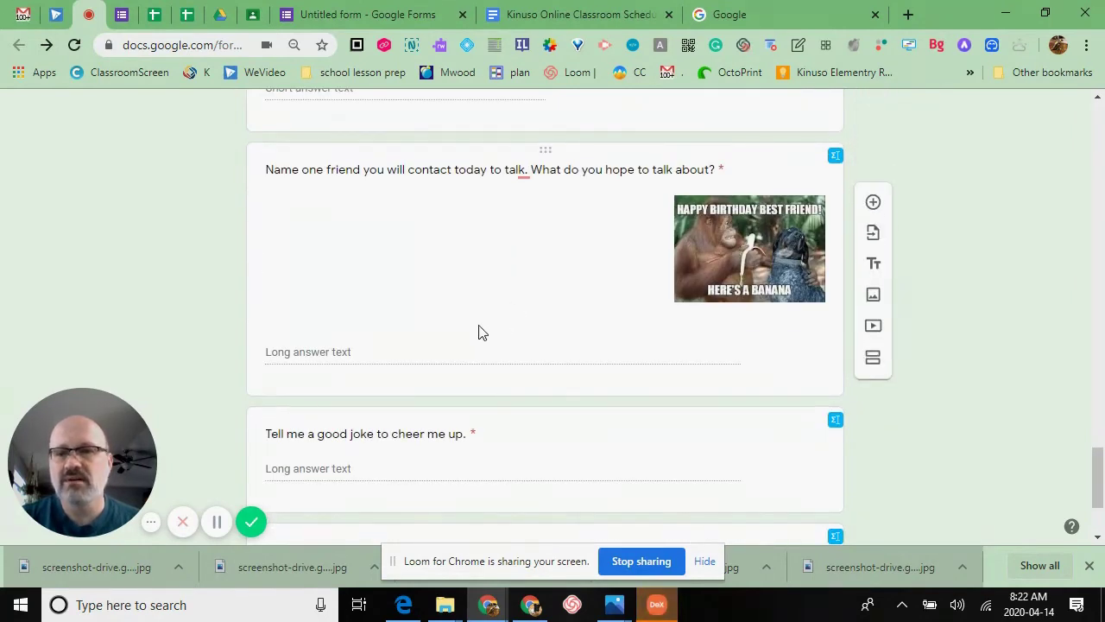
scroll(478, 330, "down", 2)
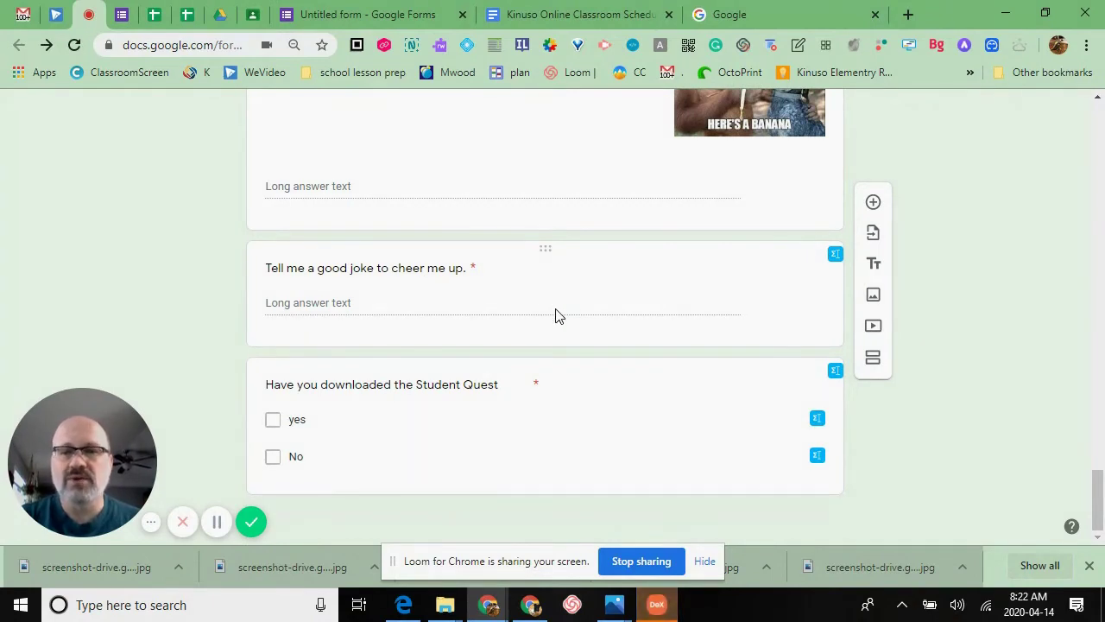
scroll(540, 329, "up", 15)
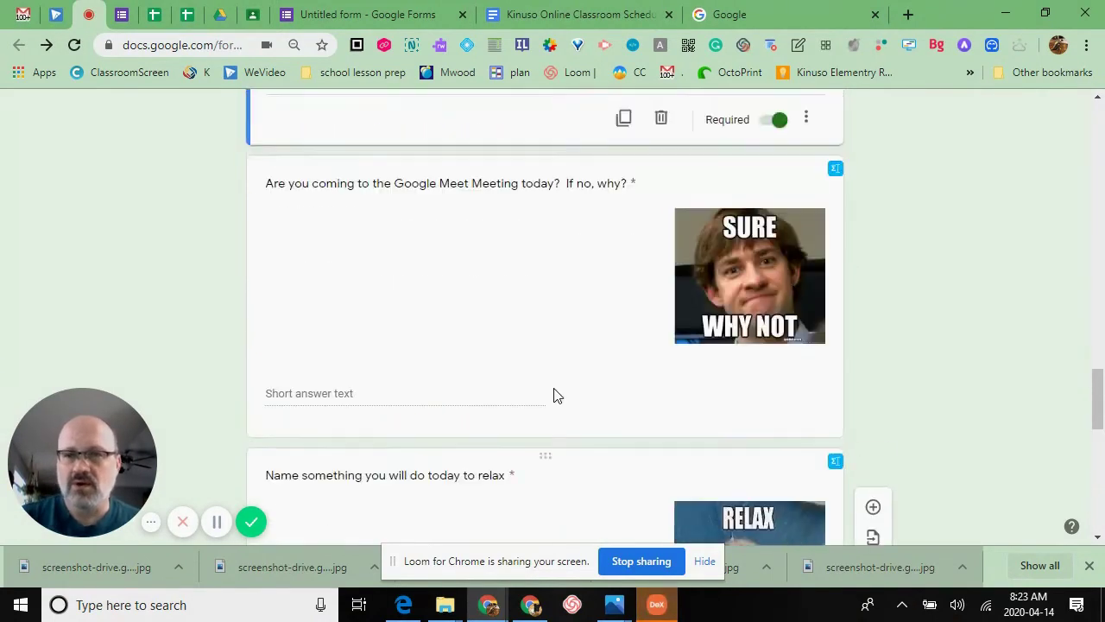
scroll(556, 393, "up", 10)
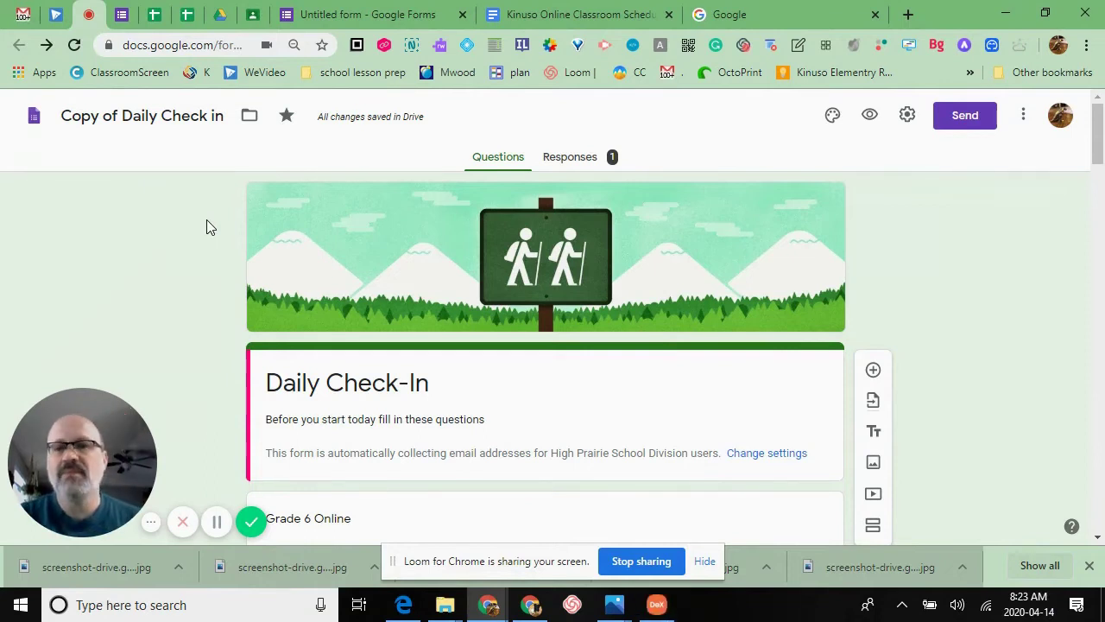
Switch to the Exit slip form, examine its questions from Name to the Amelia Earhart long answer, and open its responses
left_click(124, 15)
scroll(372, 249, "down", 4)
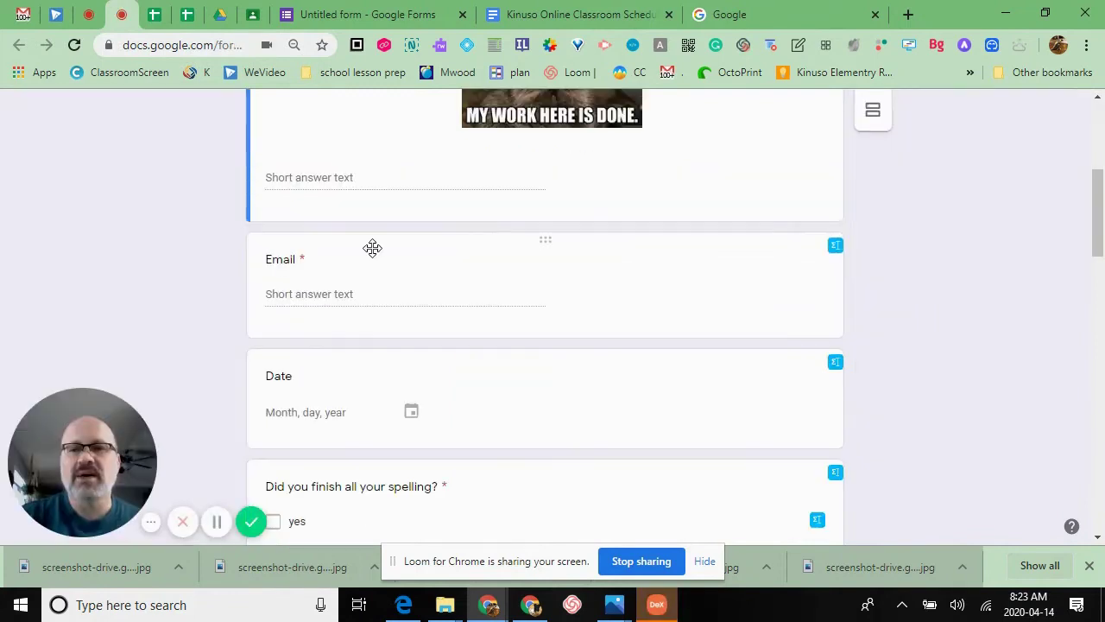
scroll(372, 249, "up", 2)
scroll(429, 271, "down", 4)
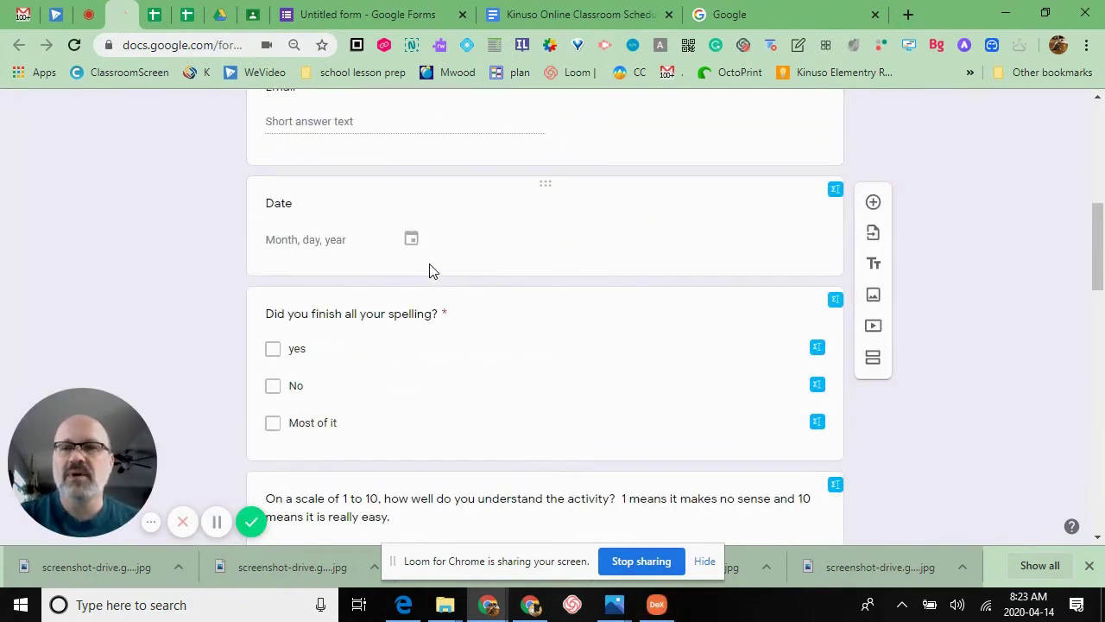
scroll(446, 254, "down", 2)
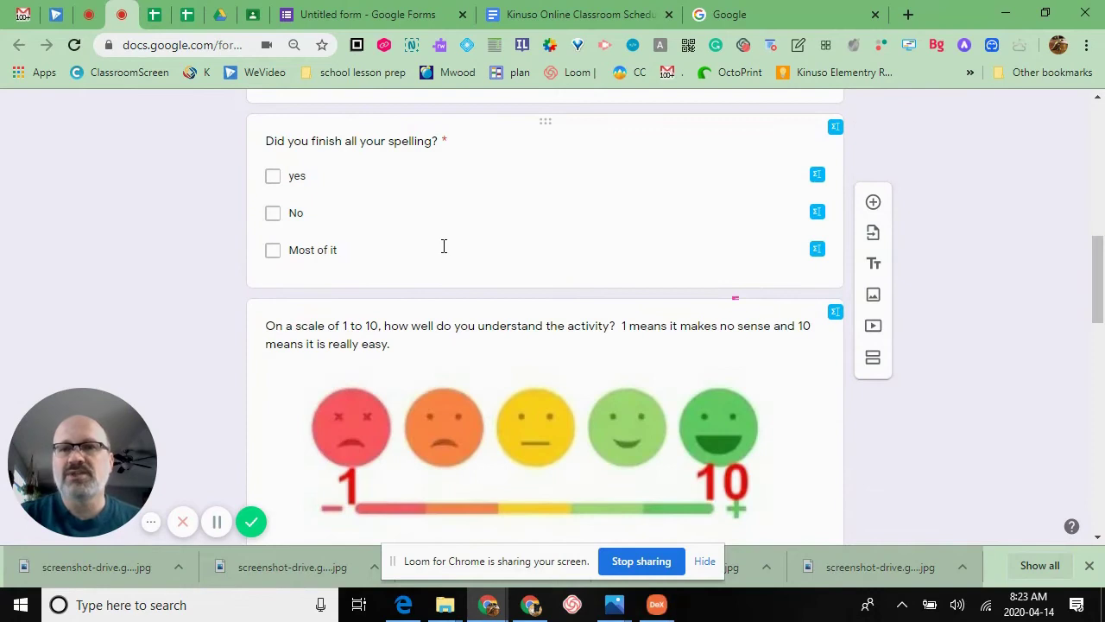
scroll(444, 246, "down", 6)
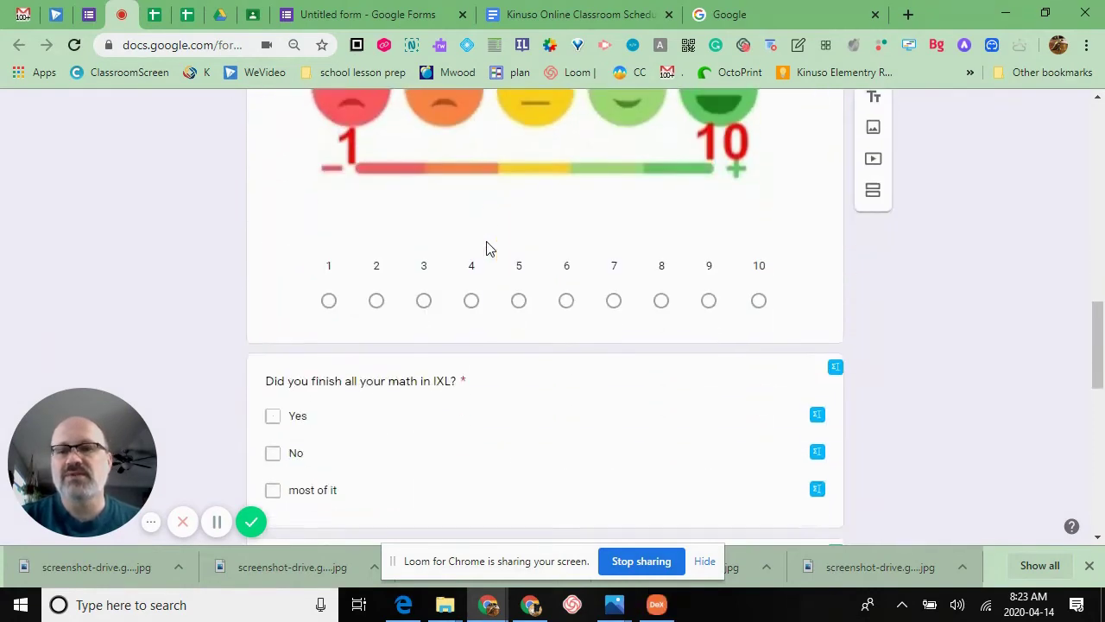
scroll(488, 242, "down", 6)
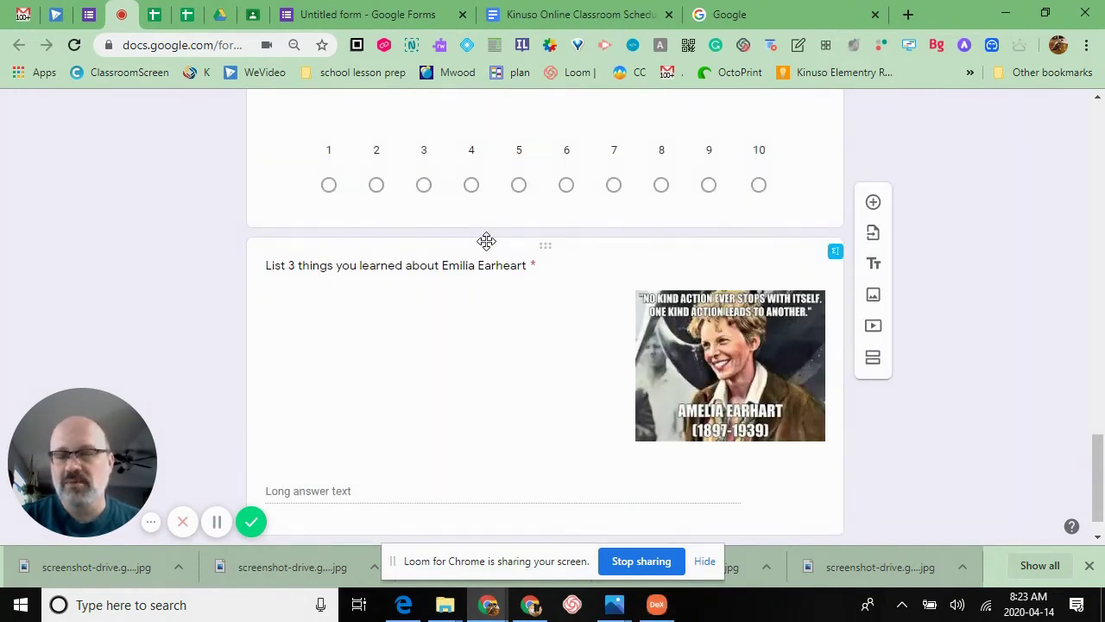
scroll(486, 241, "down", 1)
scroll(488, 249, "up", 15)
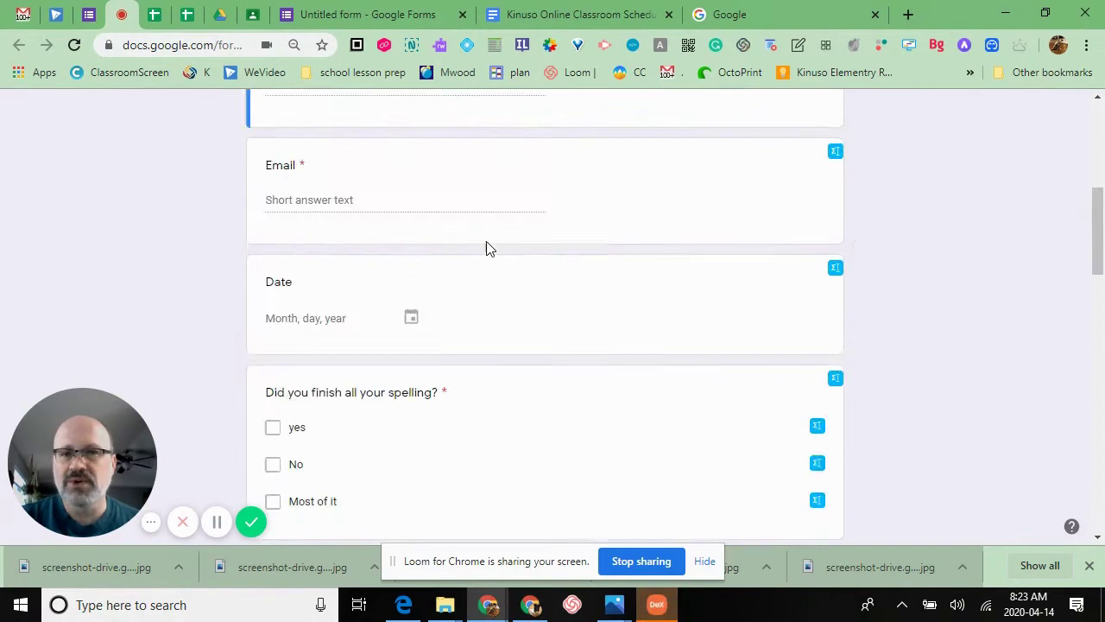
scroll(486, 246, "up", 10)
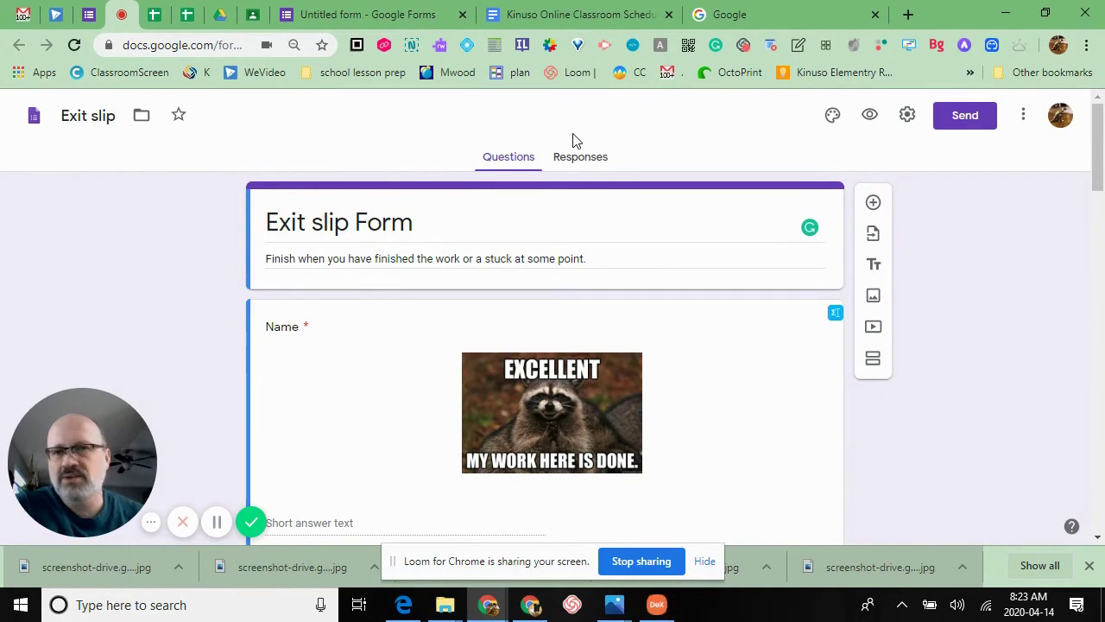
left_click(573, 164)
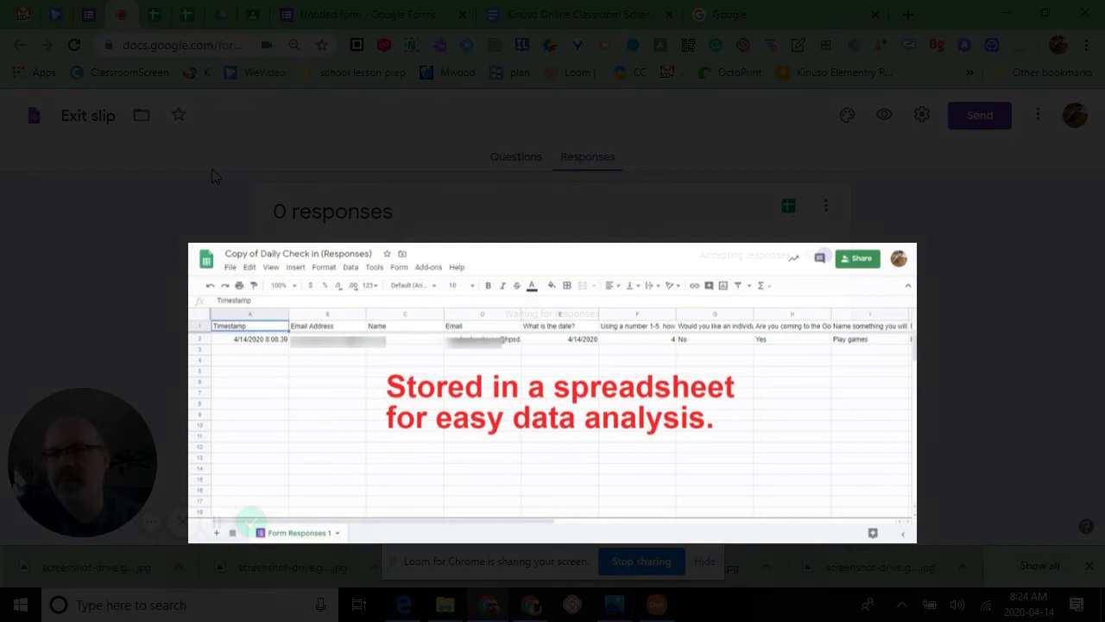
Switch back to the Copy of Daily Check in form and examine the summary of its responses question by question
left_click(99, 17)
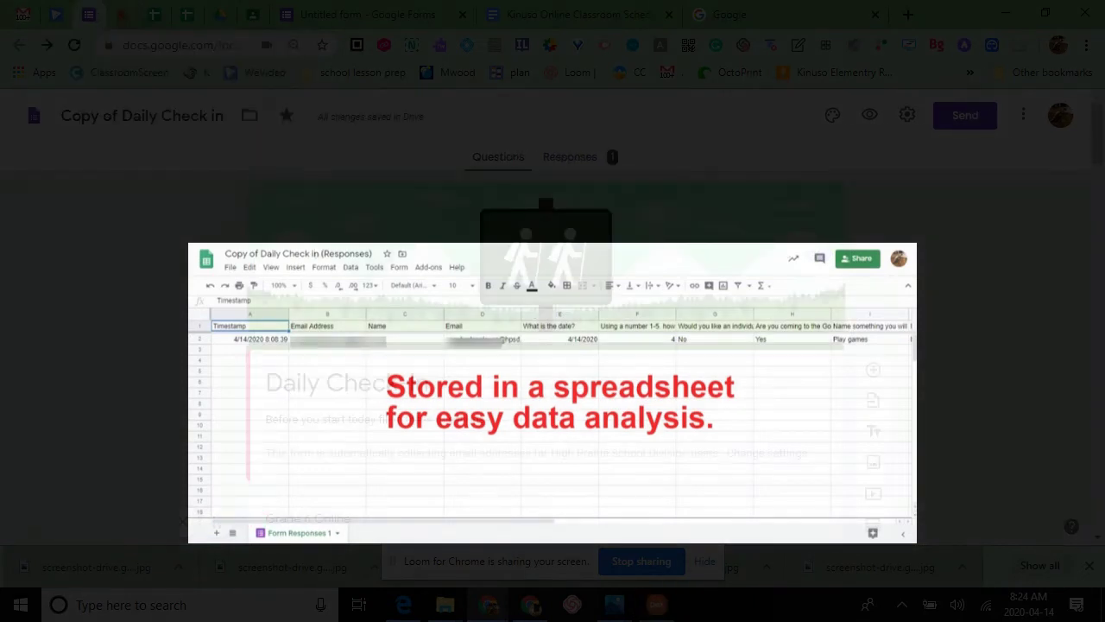
left_click(569, 157)
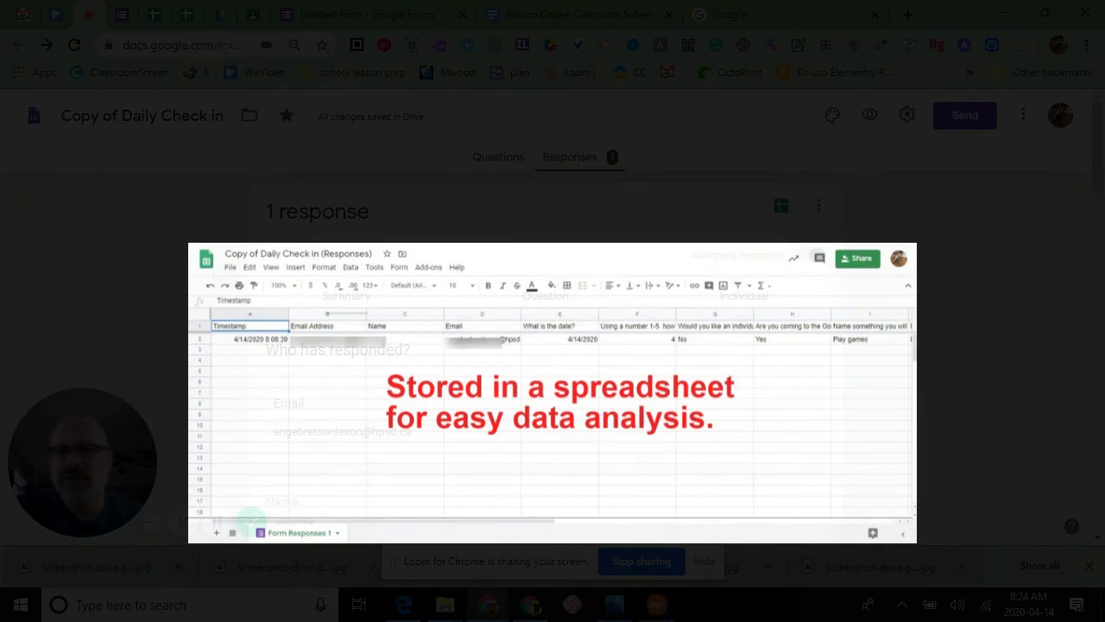
scroll(552, 346, "down", 3)
scroll(553, 345, "down", 5)
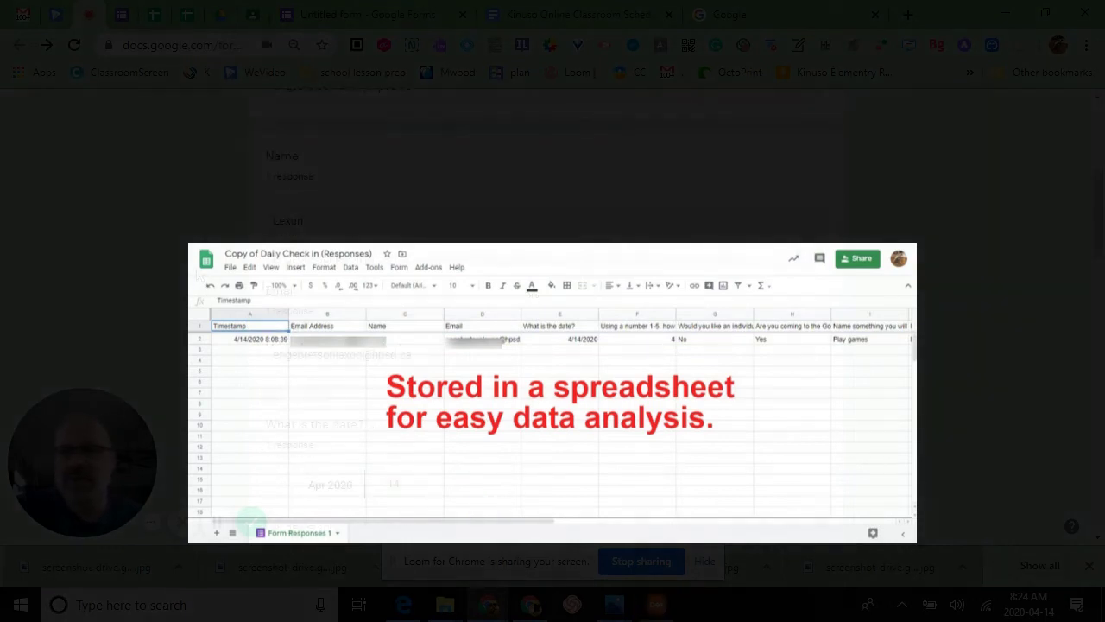
scroll(552, 345, "down", 2)
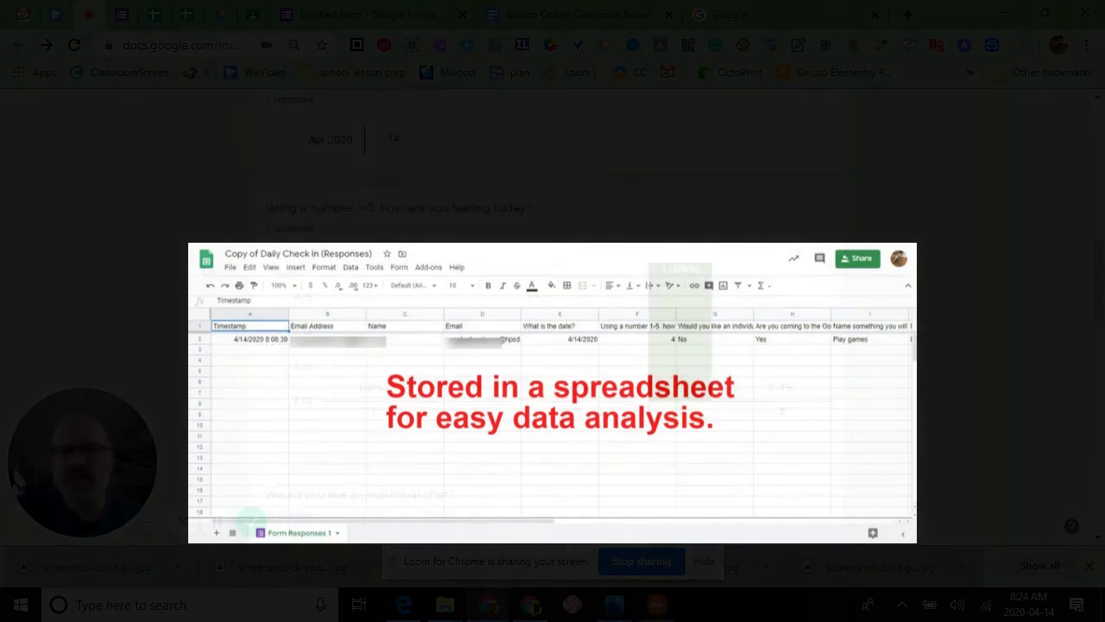
scroll(552, 345, "down", 4)
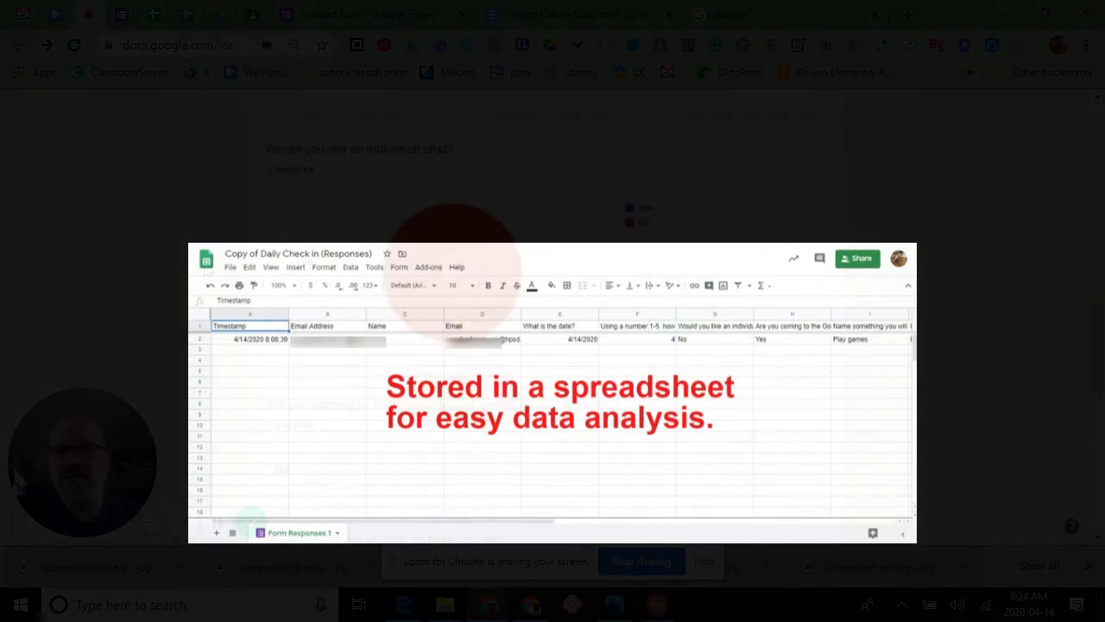
scroll(552, 345, "down", 3)
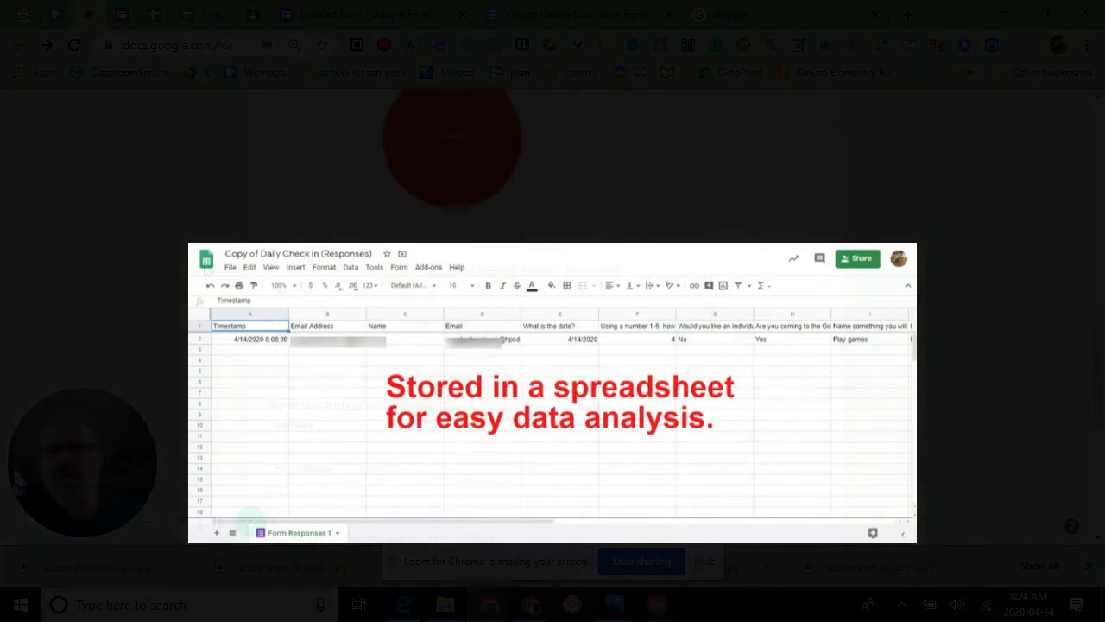